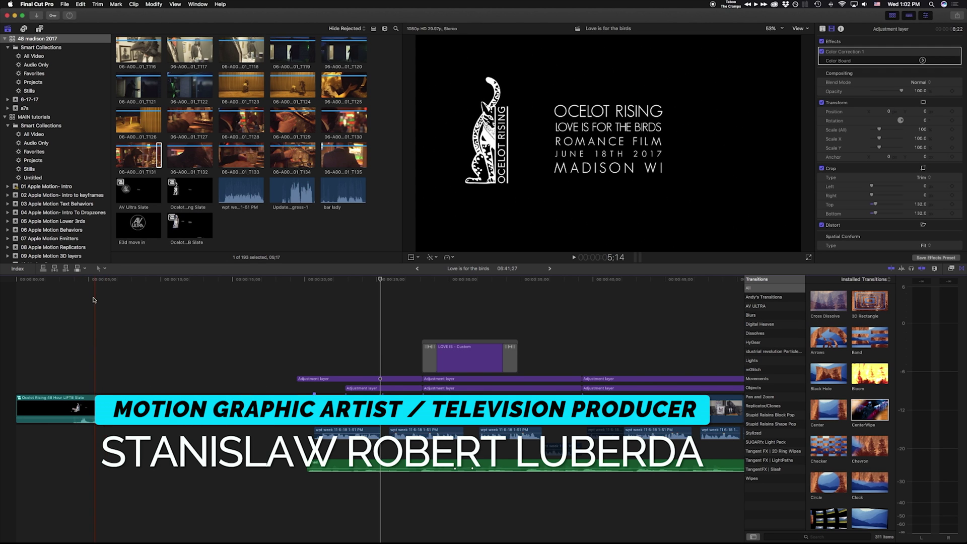
Preview the AV Ultra Slate compound clip from the browser.
click(121, 193)
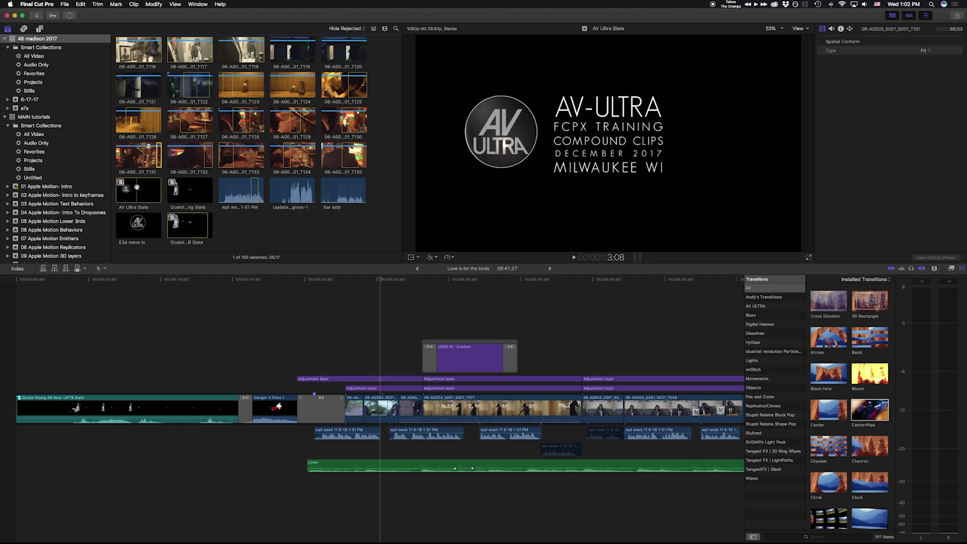
click(72, 287)
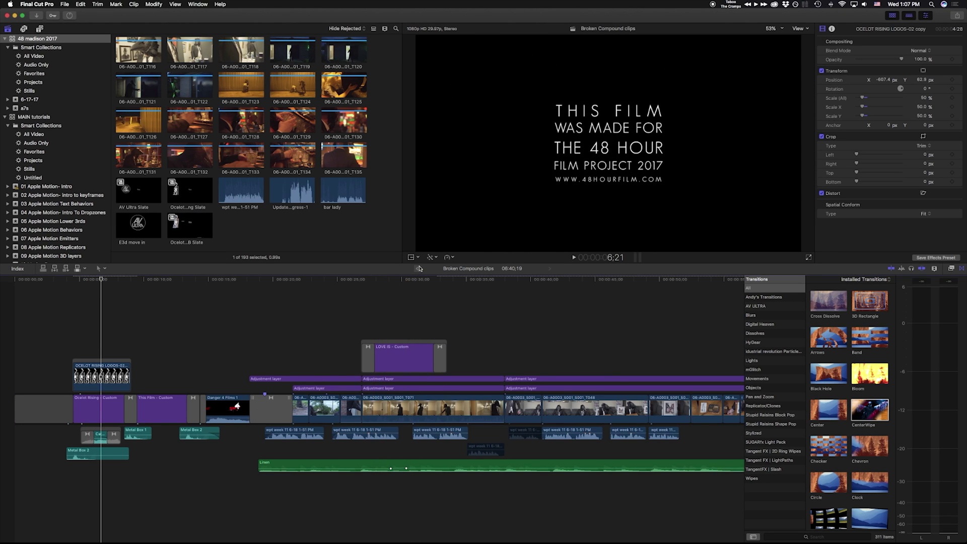
Return to the Love is for the birds project and open its Ocelot Rising 48 Hour LIFTB Slate compound clip.
click(419, 268)
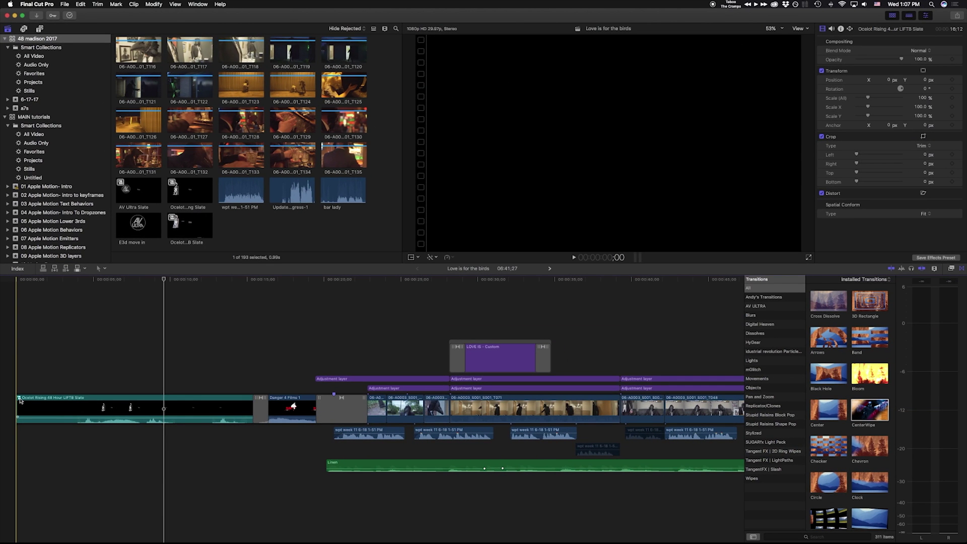
click(172, 221)
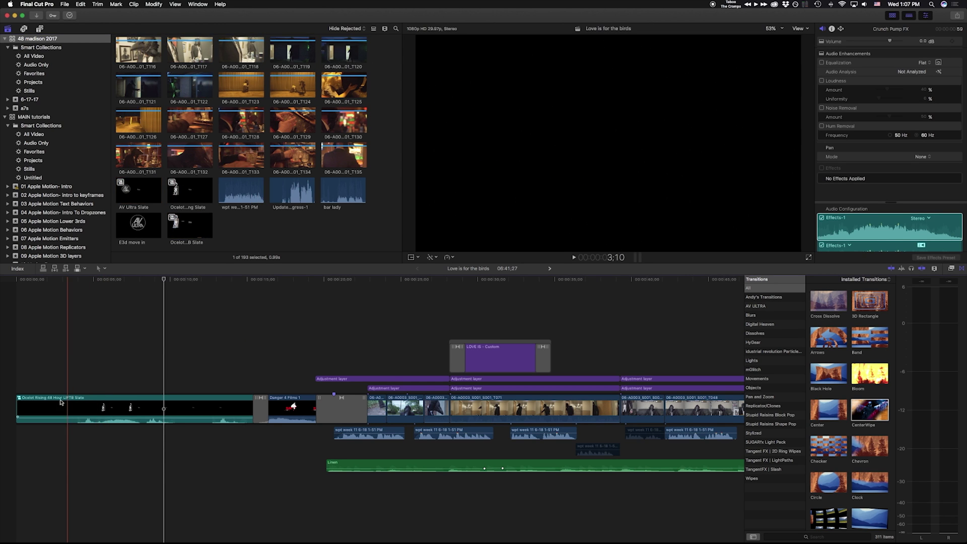
click(42, 405)
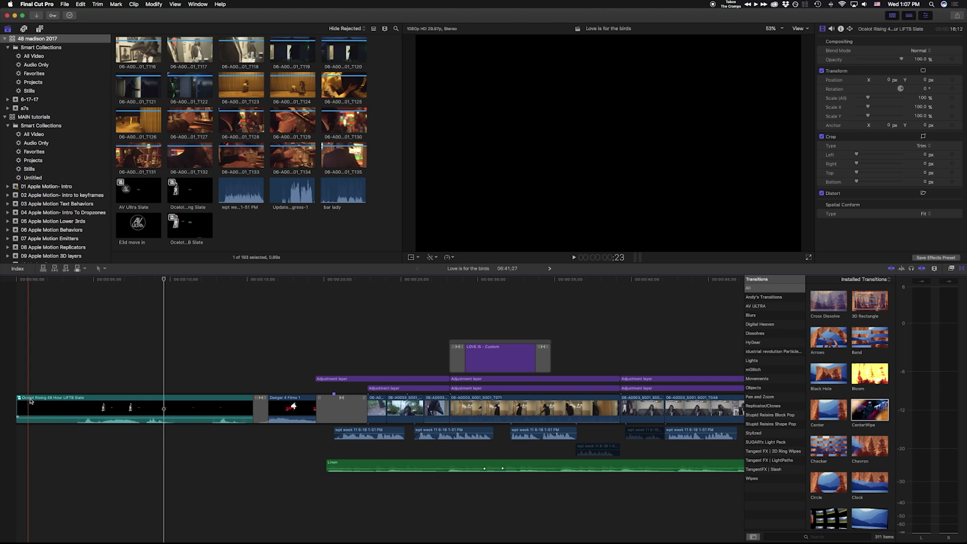
double_click(71, 403)
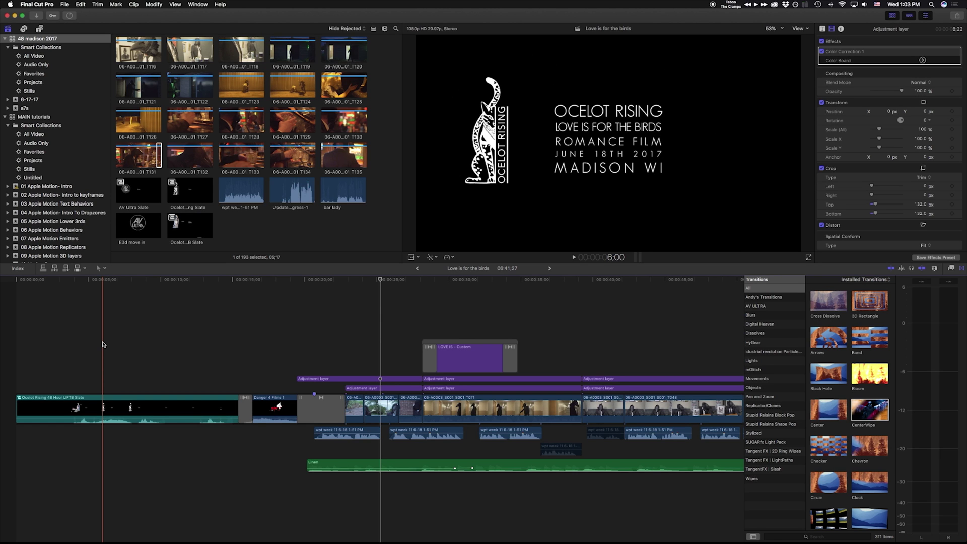
Inside the Ocelot Rising 48 Hour LIFTB Slate compound clip, switch the Ocelot Rising Slate audition to AV Ultra Slate.
click(89, 402)
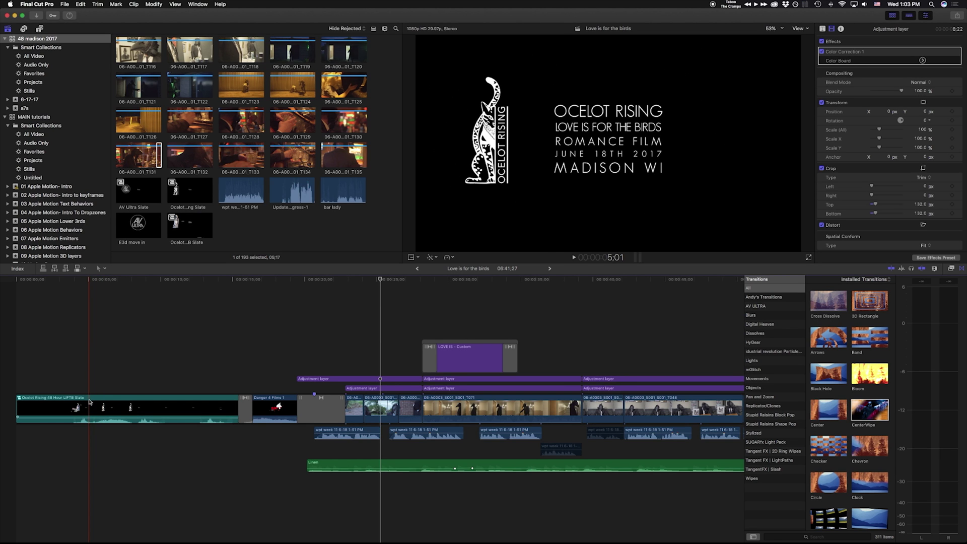
double_click(89, 402)
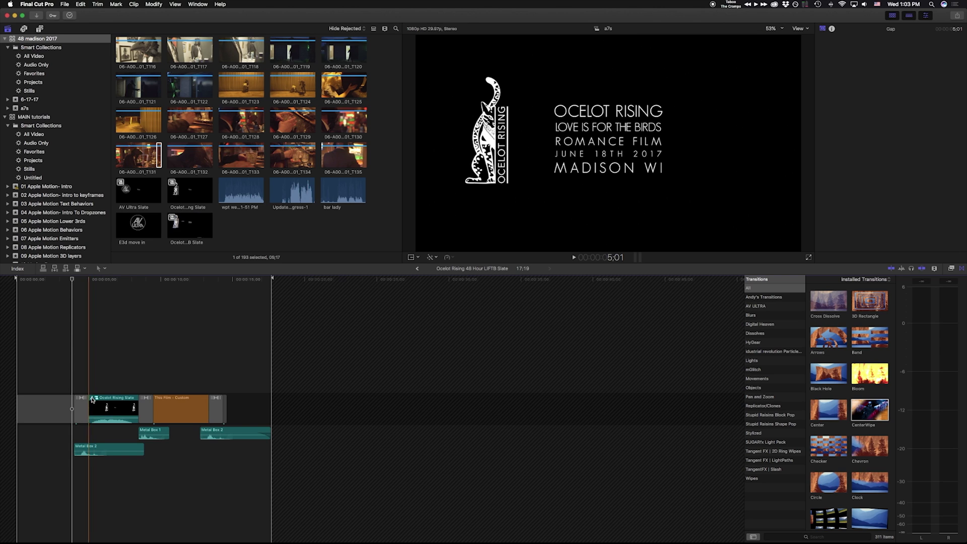
click(91, 398)
key(Right)
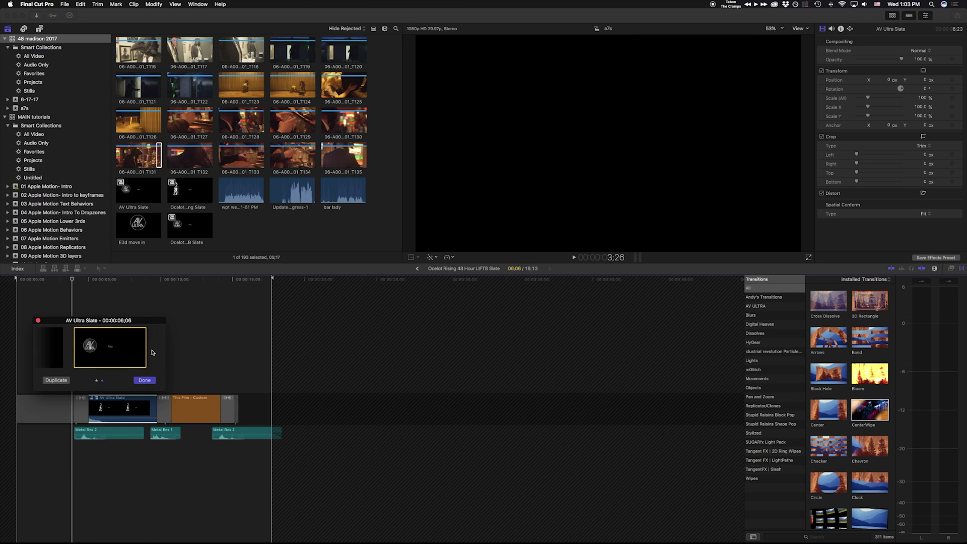
click(143, 381)
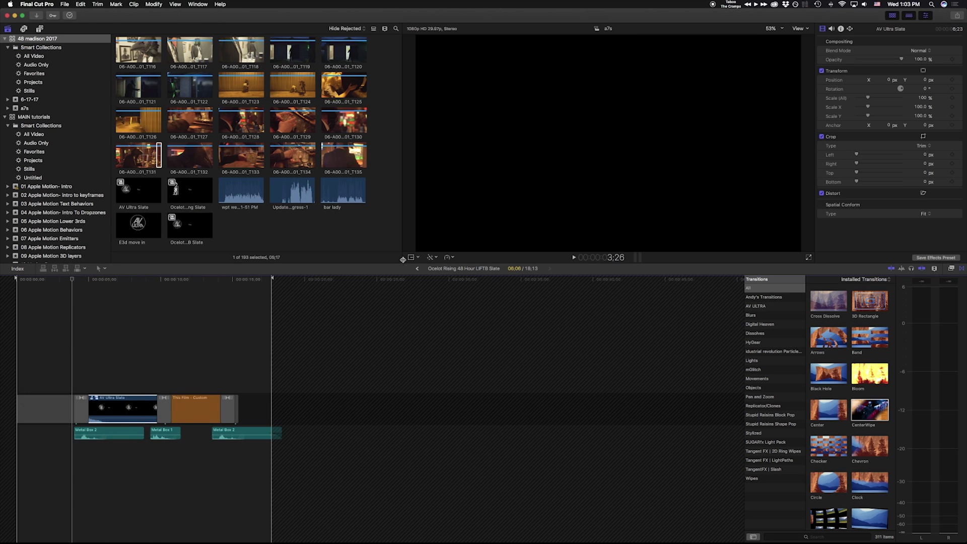
Go back to the Love is for the birds project and play the opening with the swapped AV Ultra slate.
key(super+bracketleft)
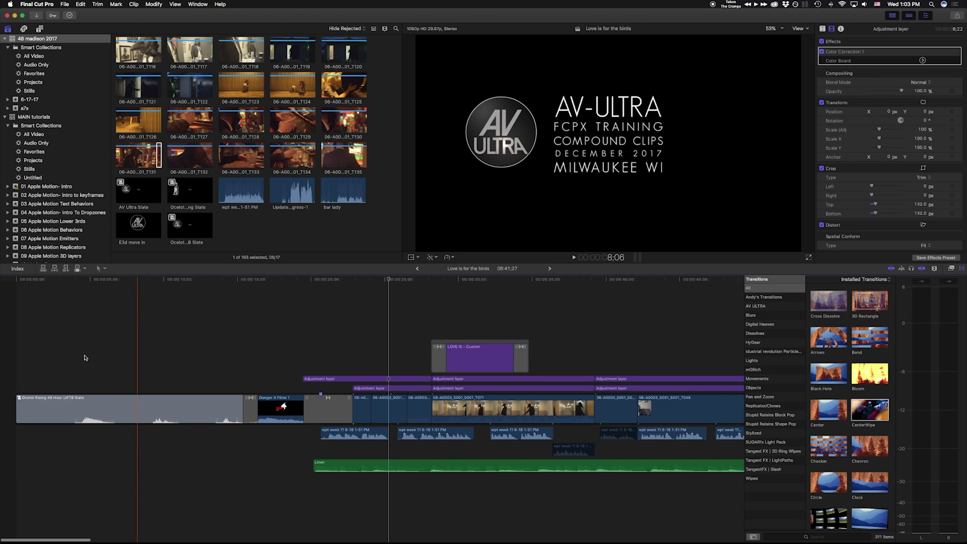
key(space)
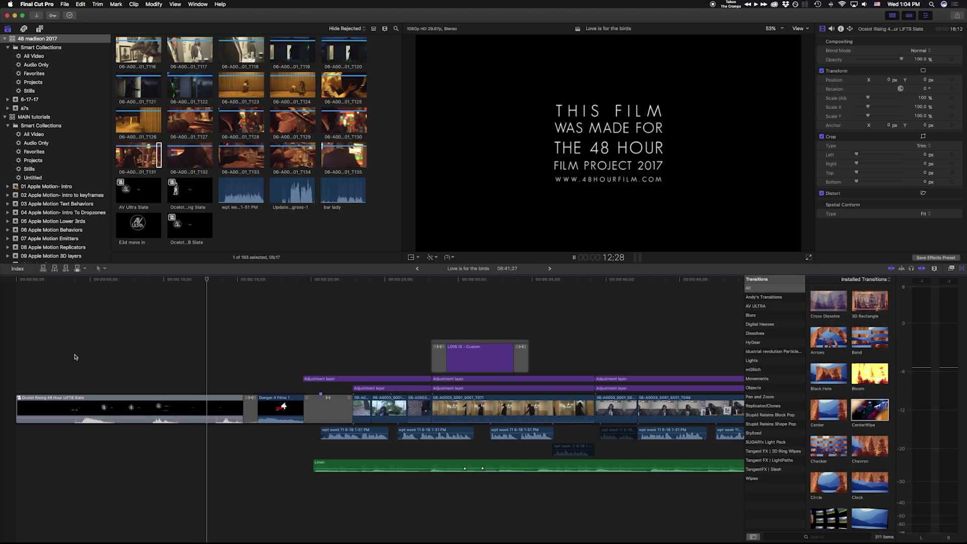
key(super+bracketright)
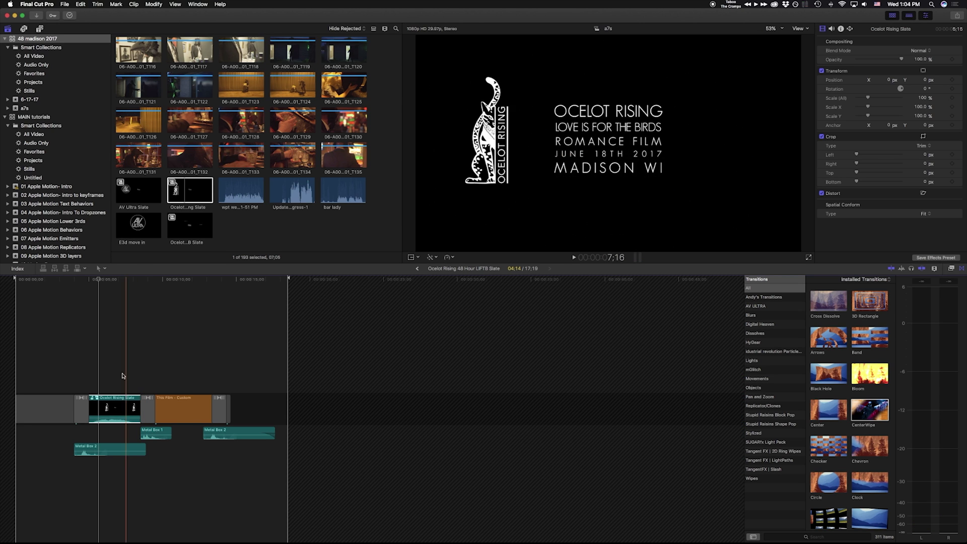
Return to the Love is for the birds timeline and play the opening Ocelot Rising slates from about 3:26.
click(418, 269)
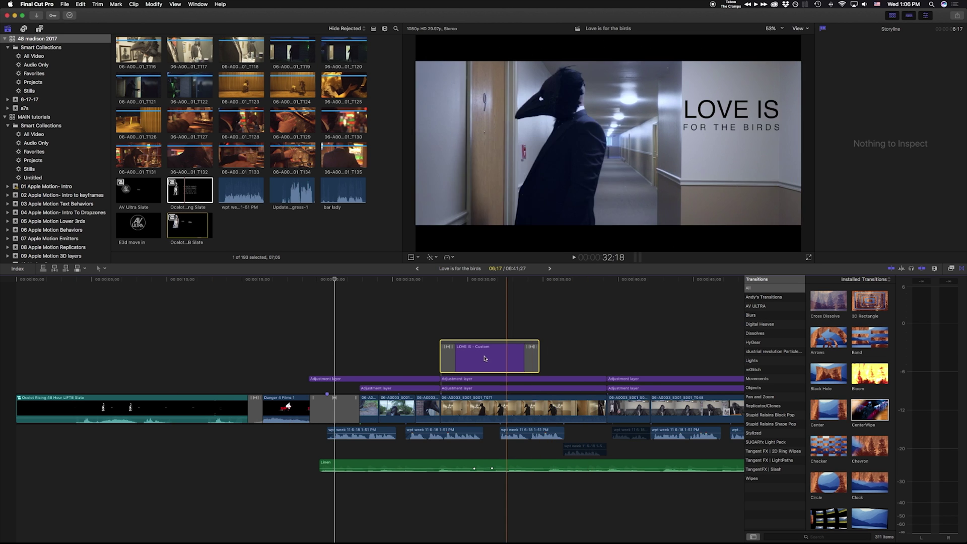
click(76, 281)
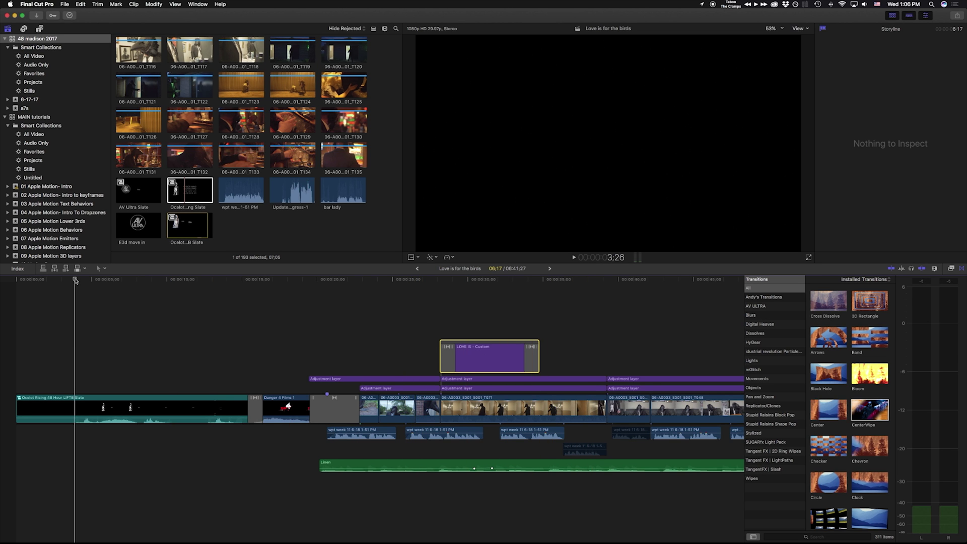
key(space)
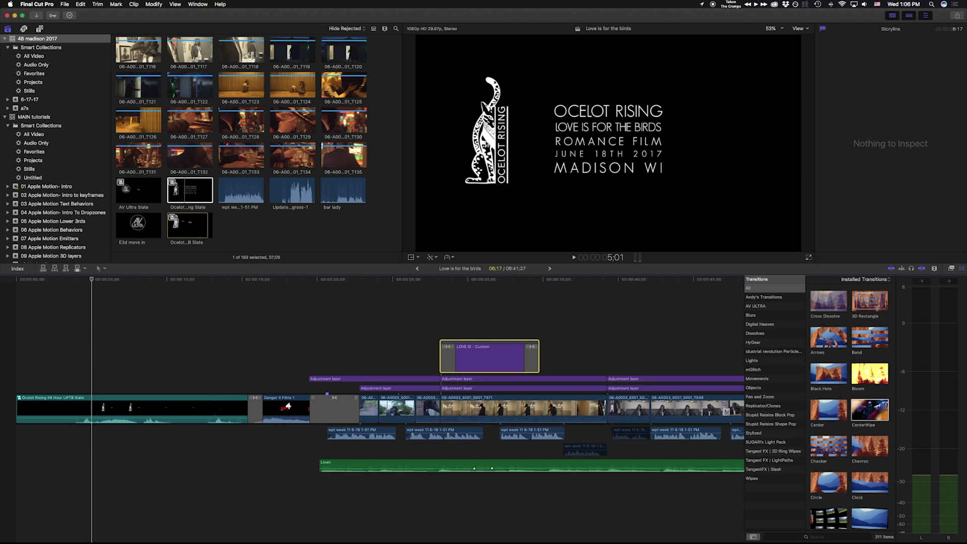
key(space)
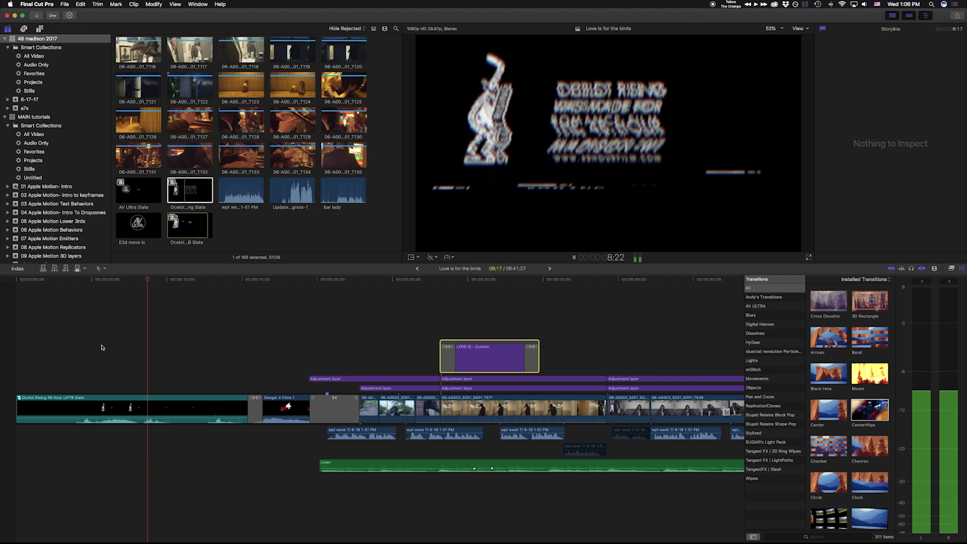
key(space)
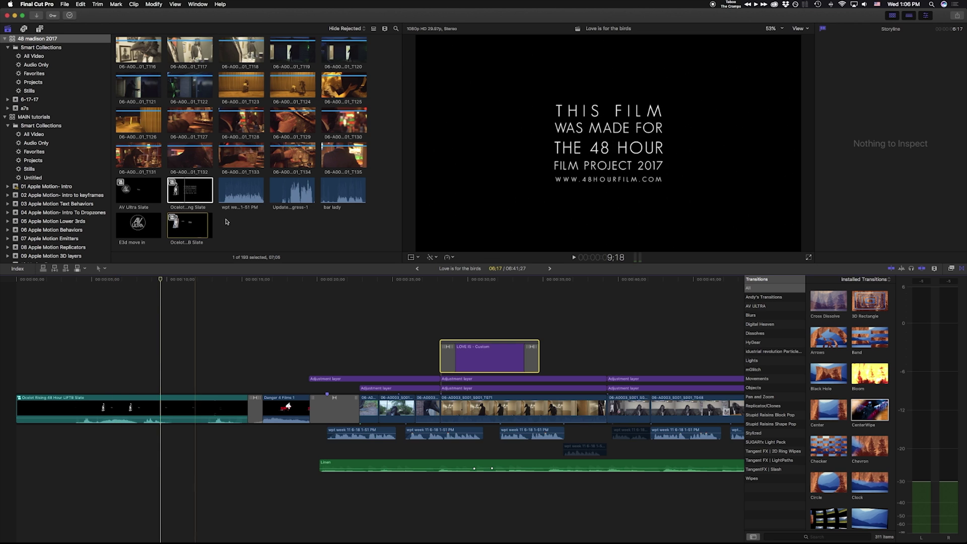
Open the Broken Compound clips project and play its opening titles from about 4:00, with more of the timeline in view.
scroll(226, 222, up, 15)
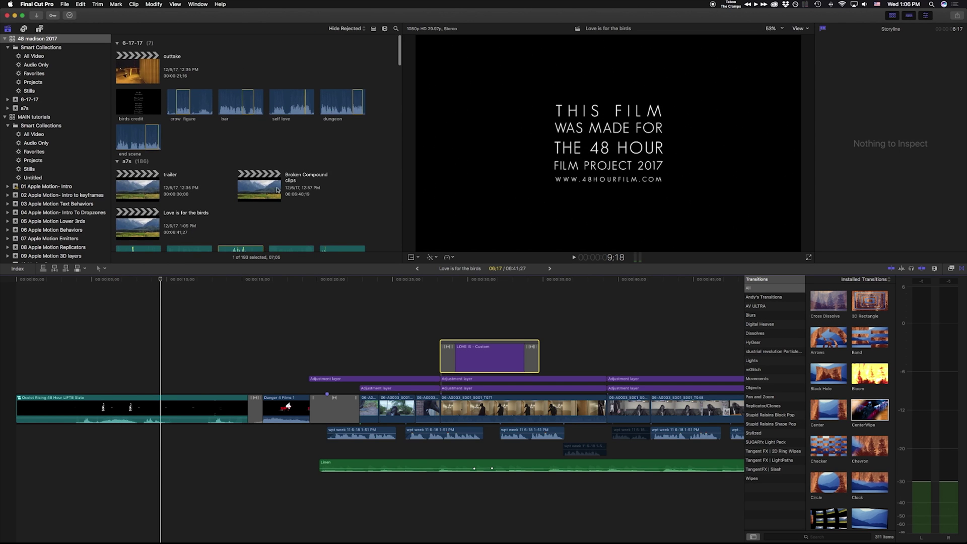
double_click(276, 190)
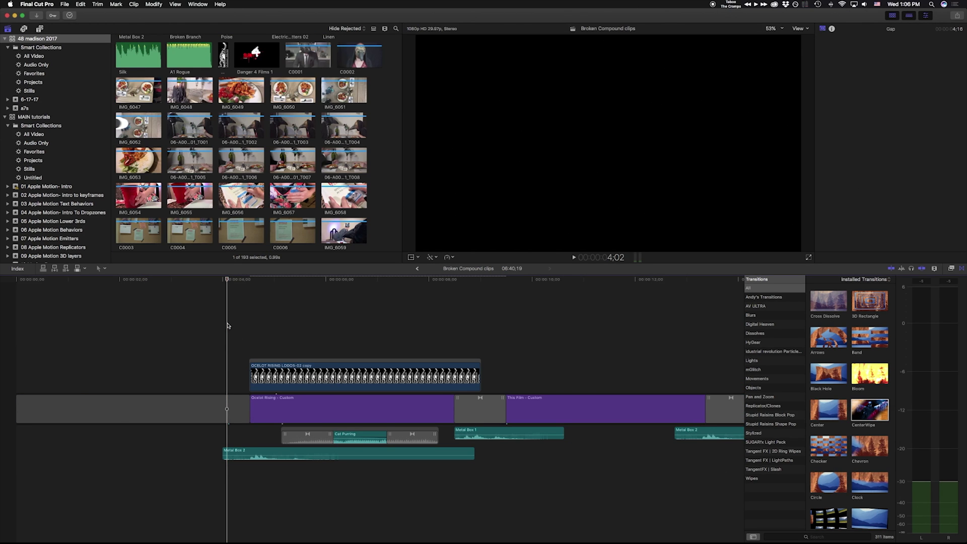
key(super+minus)
key(super+minus)
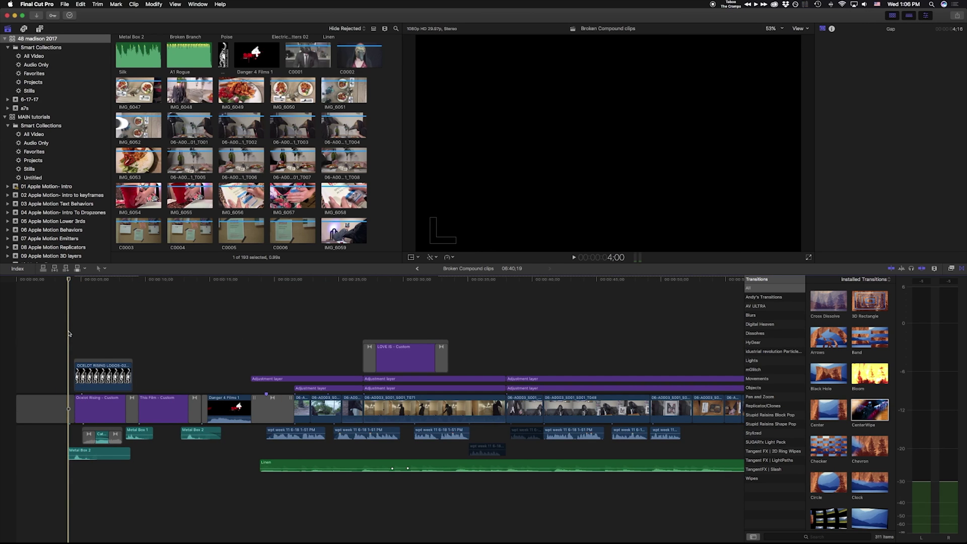
key(space)
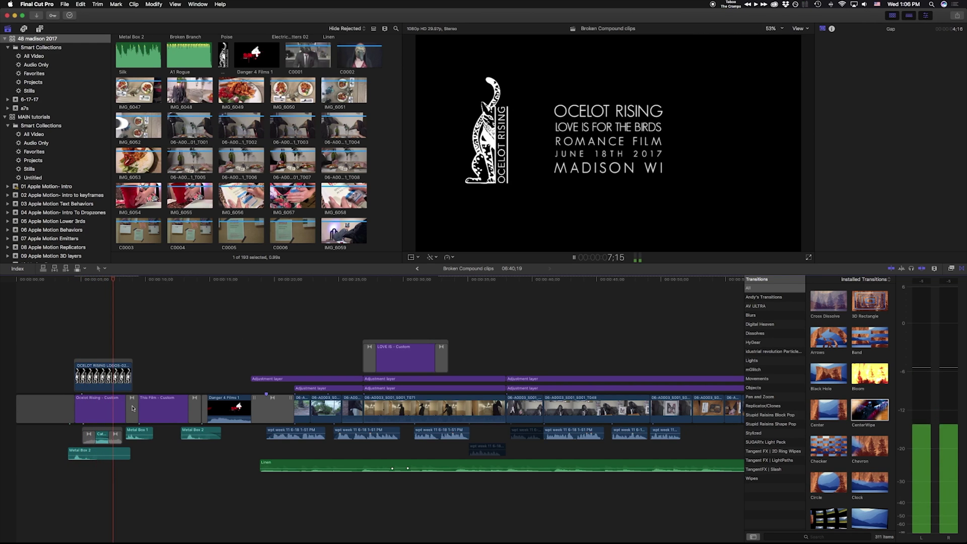
key(space)
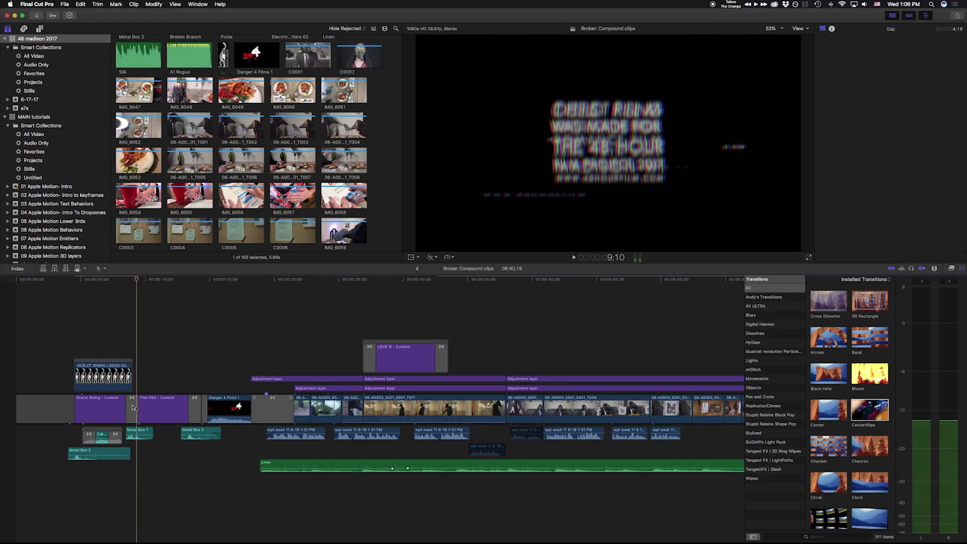
Park the playhead at about 8:26 on the transition between the Ocelot Rising and This Film titles.
click(133, 407)
click(131, 280)
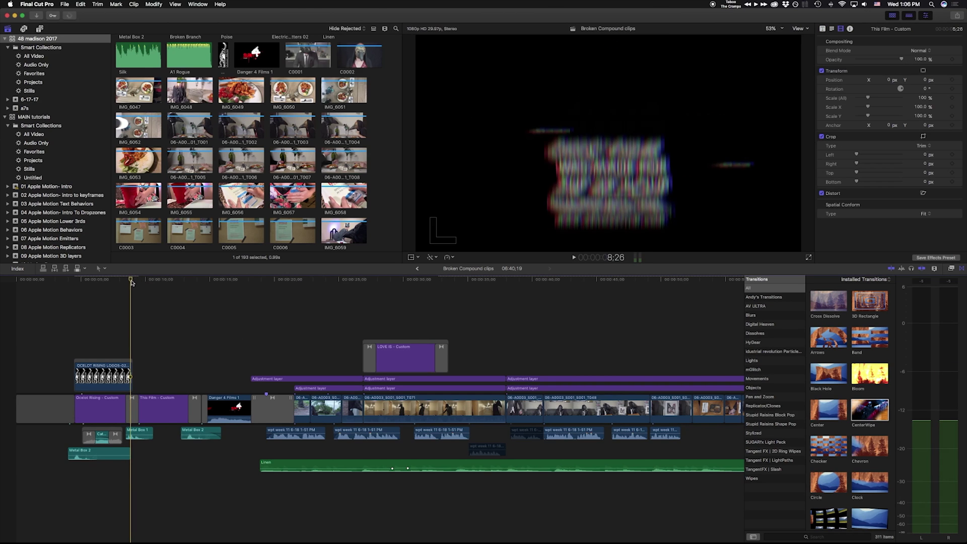
click(553, 188)
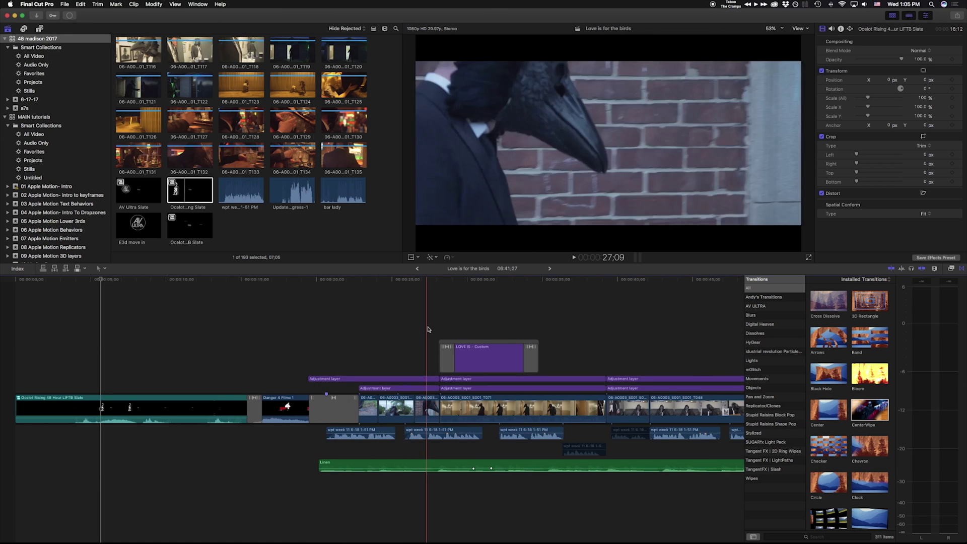
Combine the Love is for the birds clips around the LOVE IS title, including adjustment layers and voice audio, into a new compound clip.
click(334, 322)
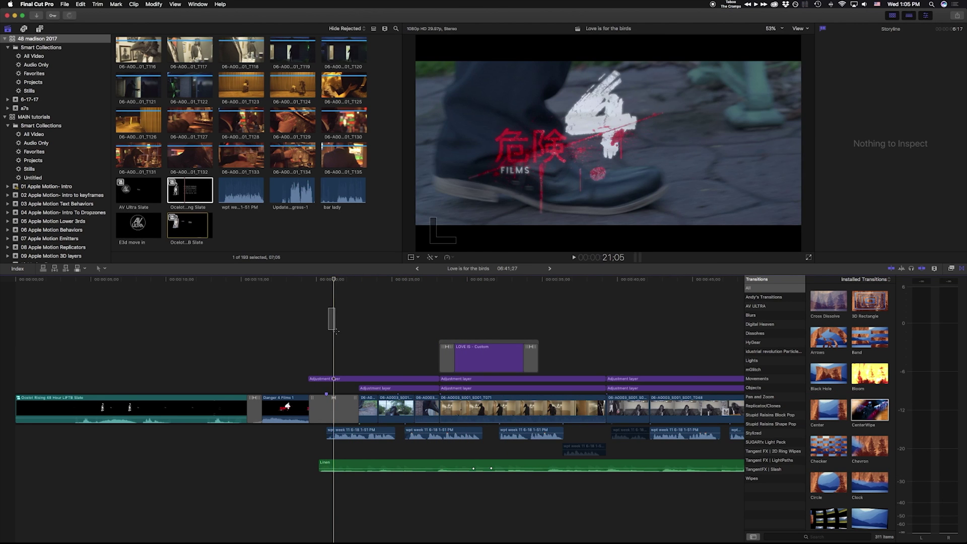
drag(328, 307, 582, 446)
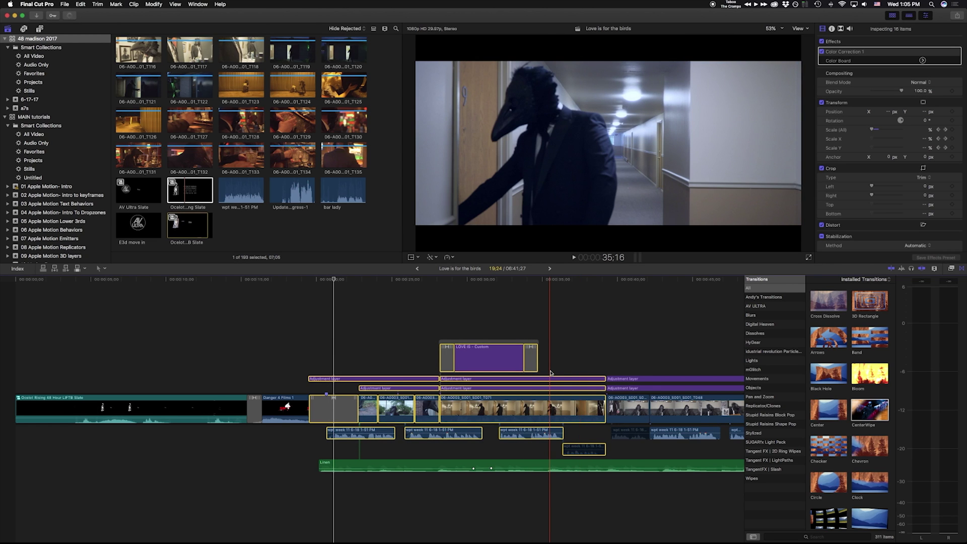
key(alt+g)
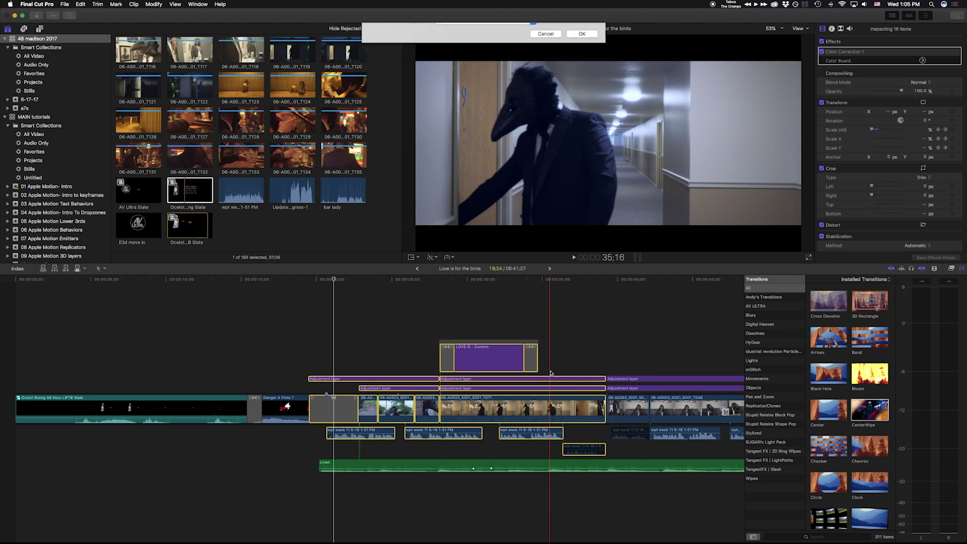
key(Return)
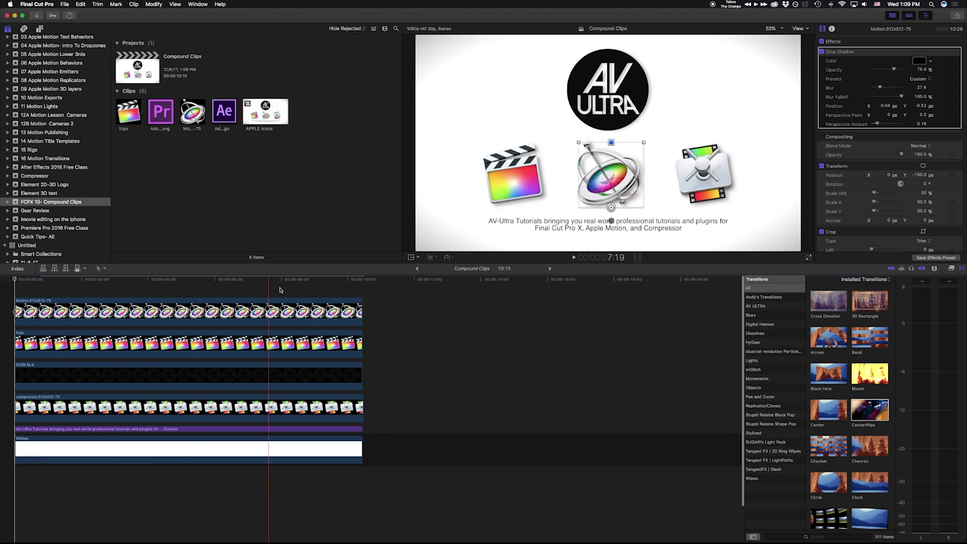
Examine the Whites background, text title, Compressor icon, AV Ultra logo and Motion icon layers by selecting them one after another.
click(52, 450)
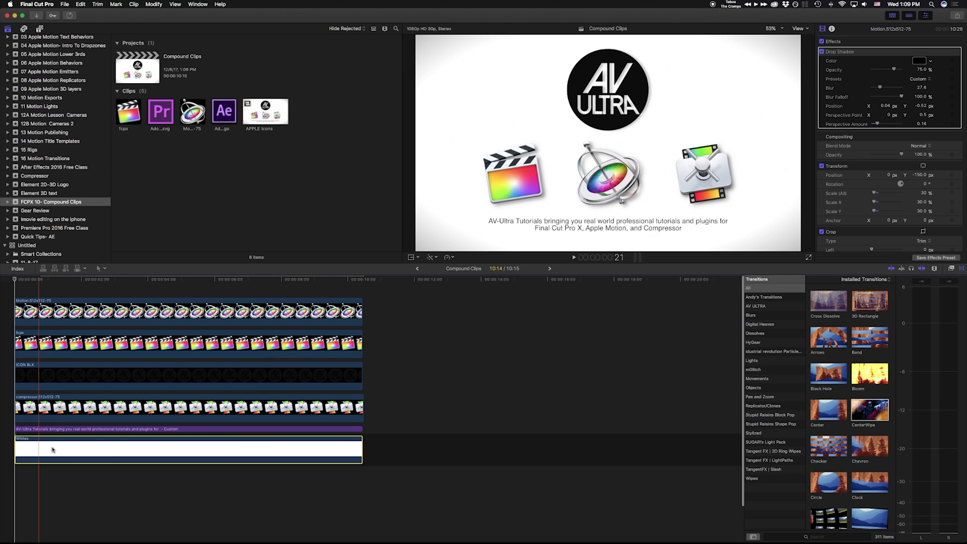
click(35, 429)
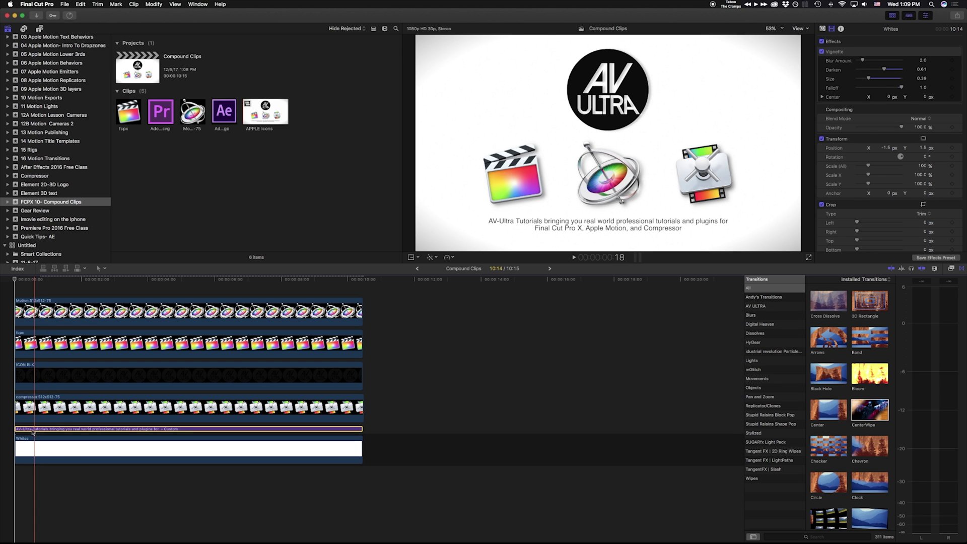
click(81, 409)
click(81, 379)
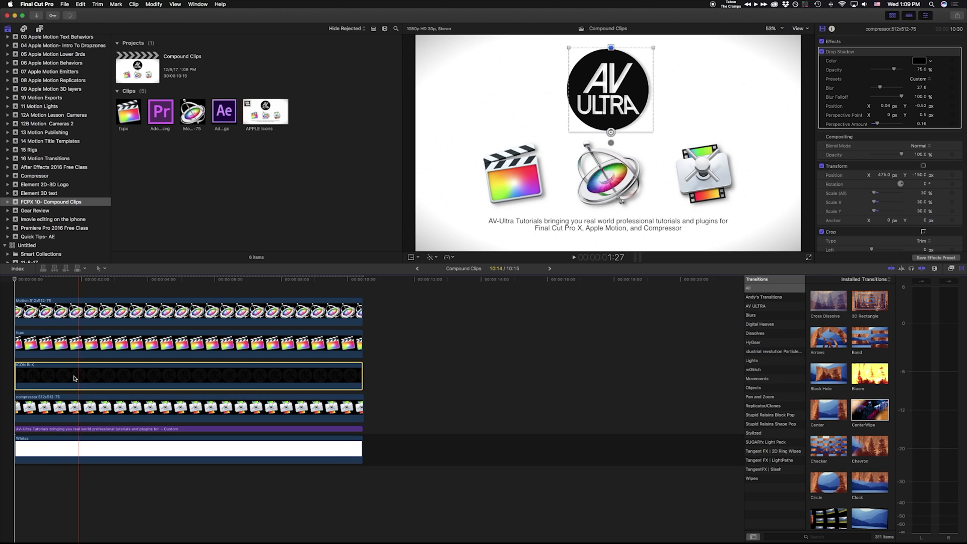
click(83, 315)
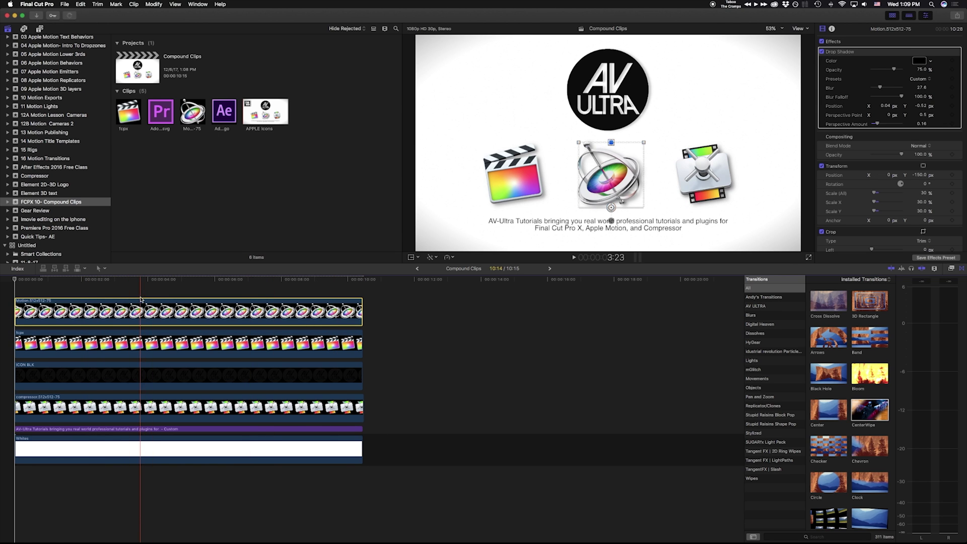
Combine all icon, title and background layers into a compound clip named APPLE ICON COMPOUND CLIP DEMO in the FCPX 10- Compound Clips event.
key(super+a)
click(64, 4)
mouse_move(71, 13)
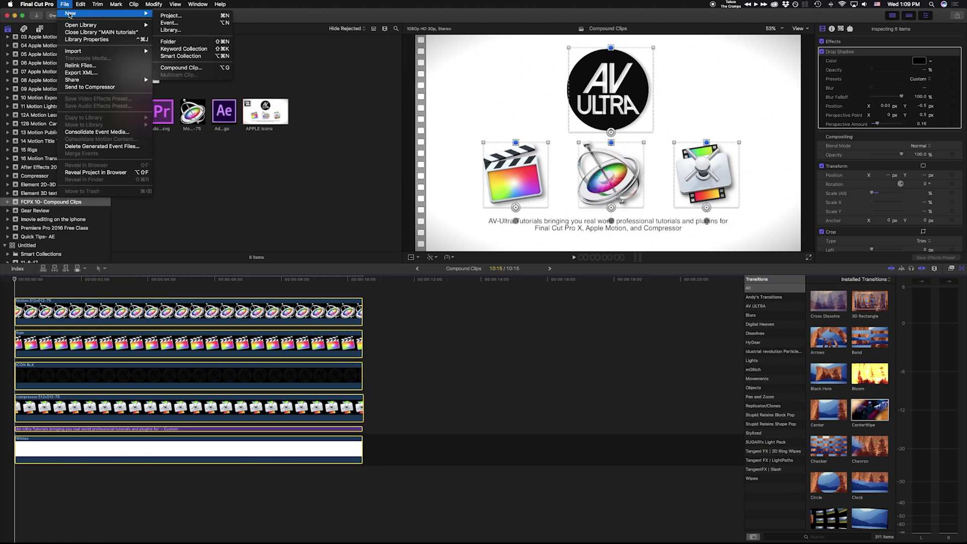
click(408, 524)
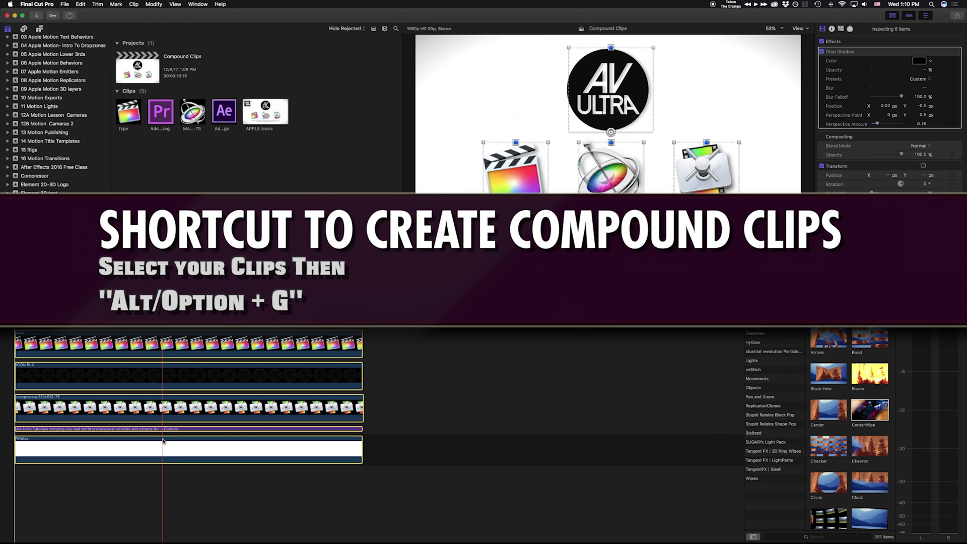
key(alt+g)
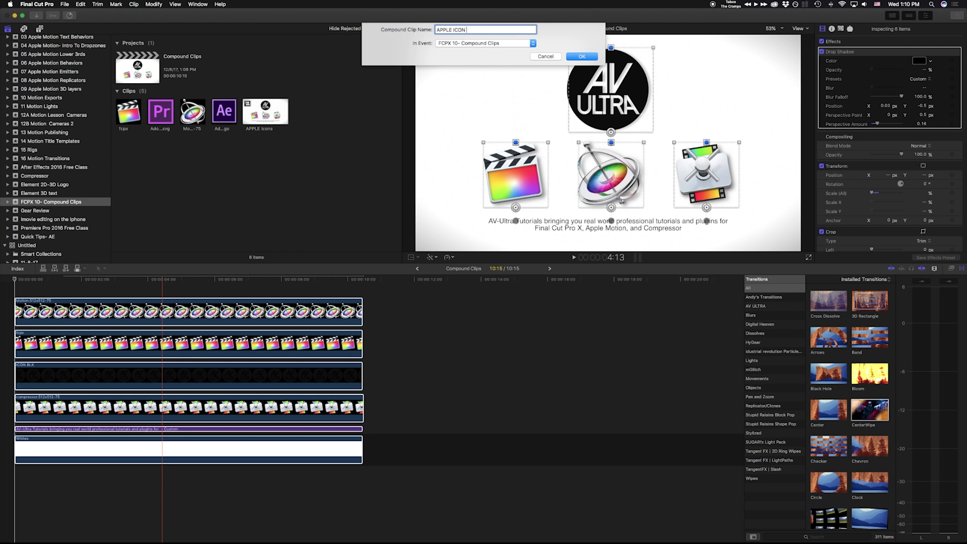
text(APPLE ICON COMPOUND CLIP DEMO)
key(Return)
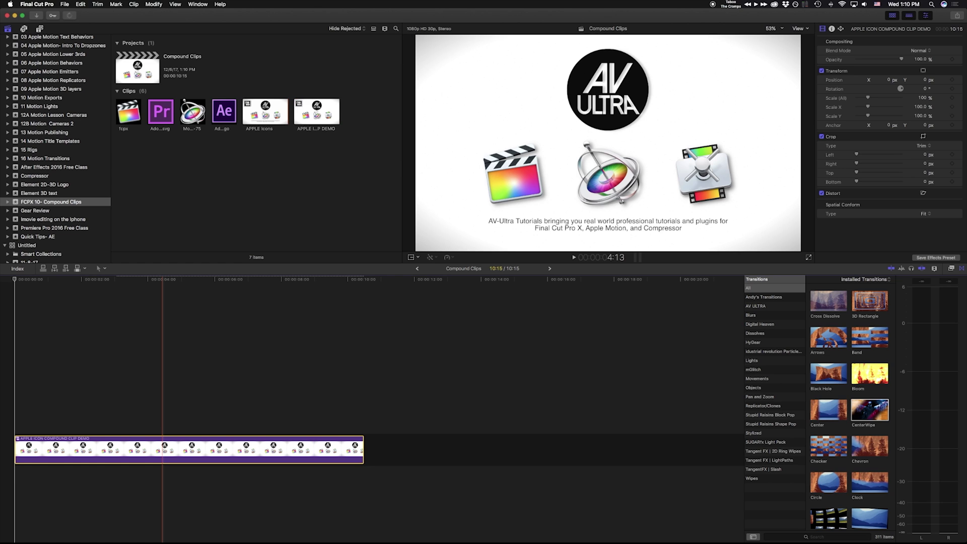
Play the new compound clip from the start of the timeline.
click(15, 422)
key(space)
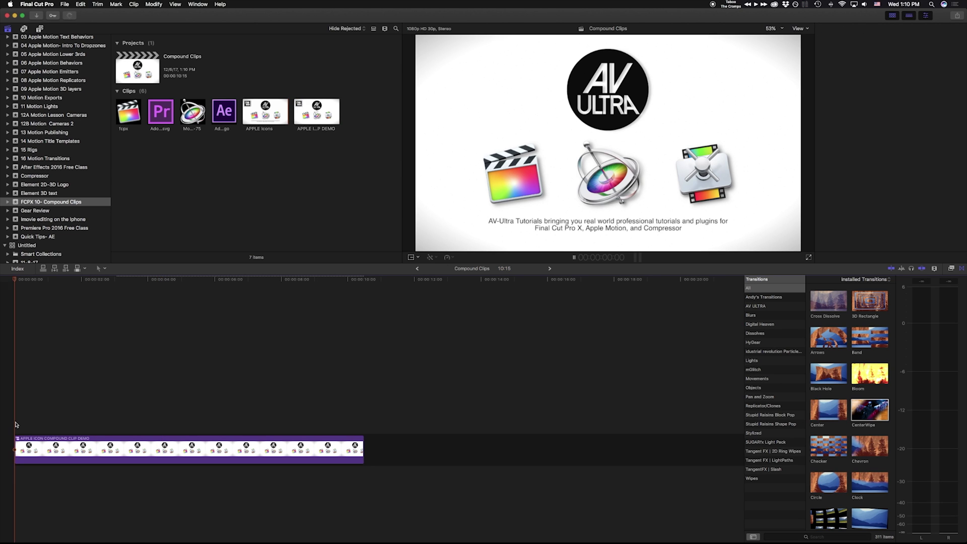
key(space)
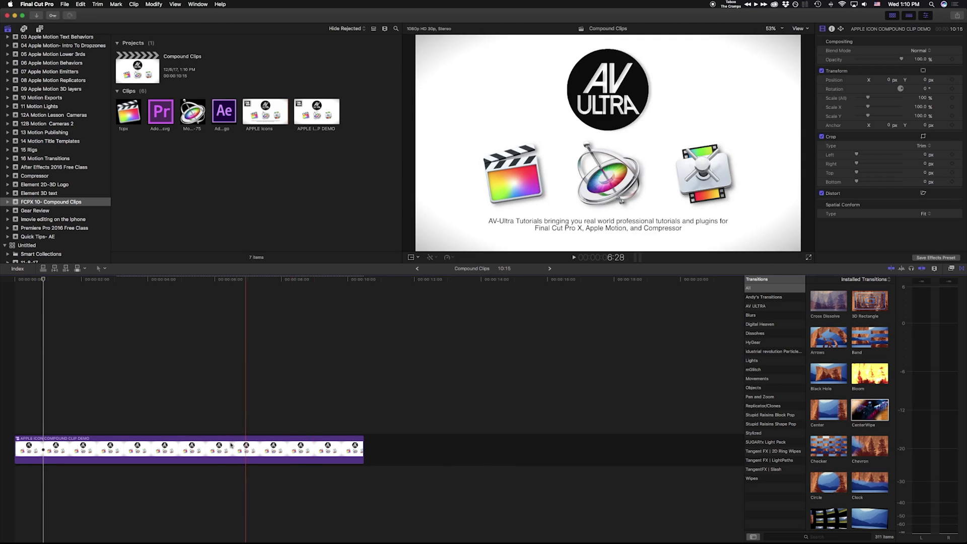
Open the compound clip and trim the starts of the Final Cut, Motion and Compressor icon layers so they begin one after another.
double_click(197, 445)
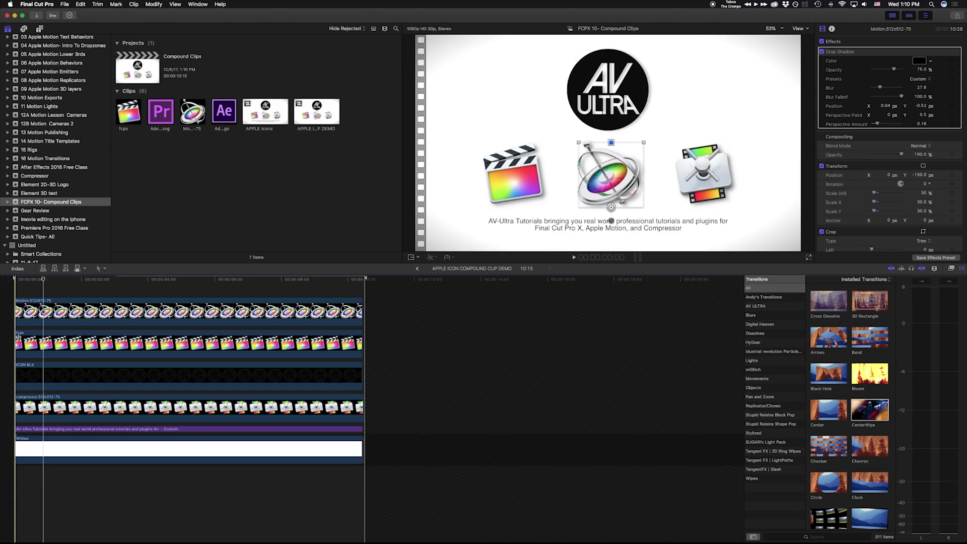
drag(16, 338, 49, 342)
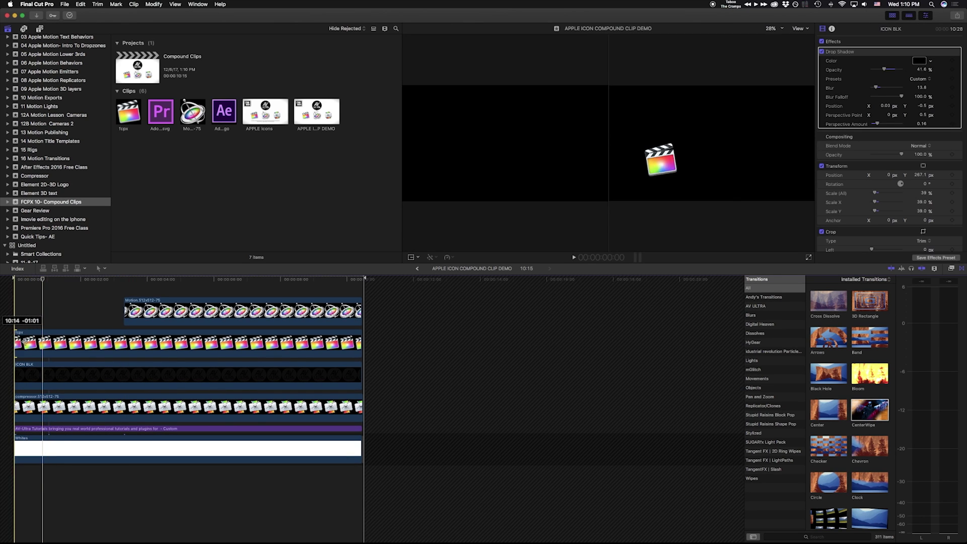
drag(107, 312, 67, 313)
drag(50, 406, 106, 310)
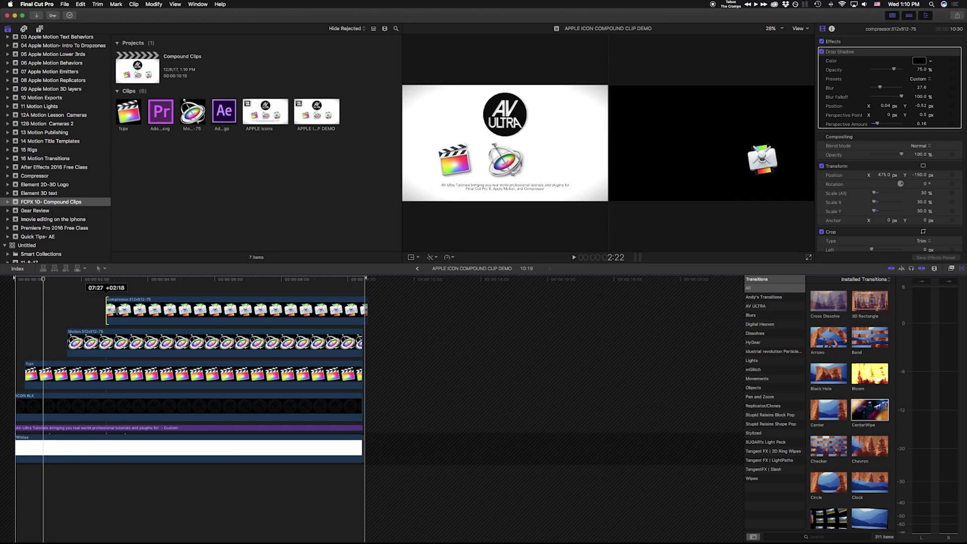
Fade in the three icon layers and the shortened text title with Cross Dissolves, removing the dissolves at the icons' ends.
drag(828, 301, 75, 340)
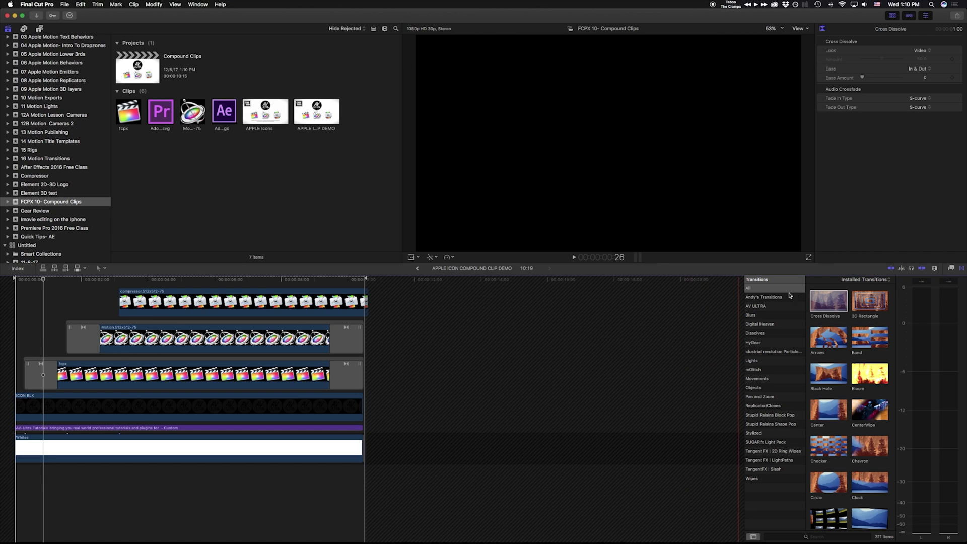
drag(828, 302, 122, 307)
click(347, 382)
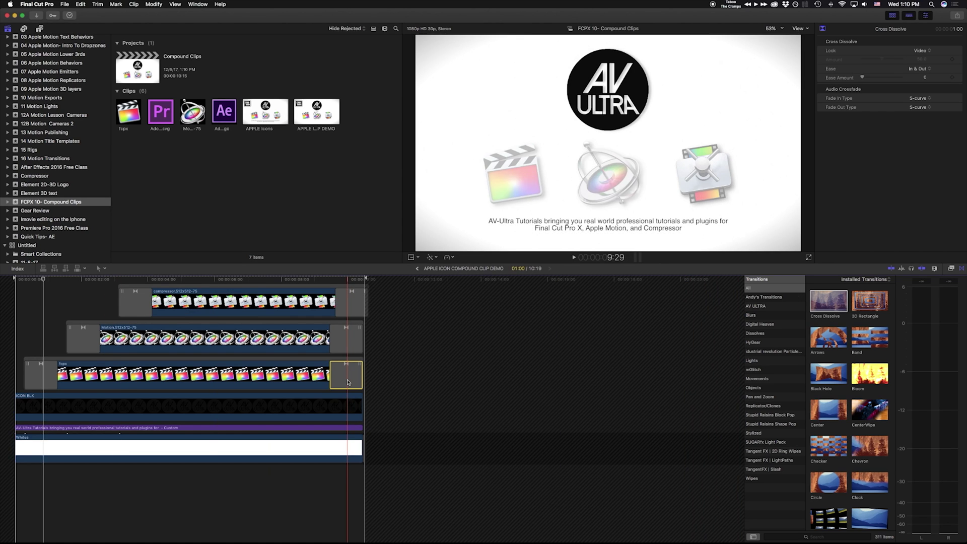
key(Delete)
click(57, 429)
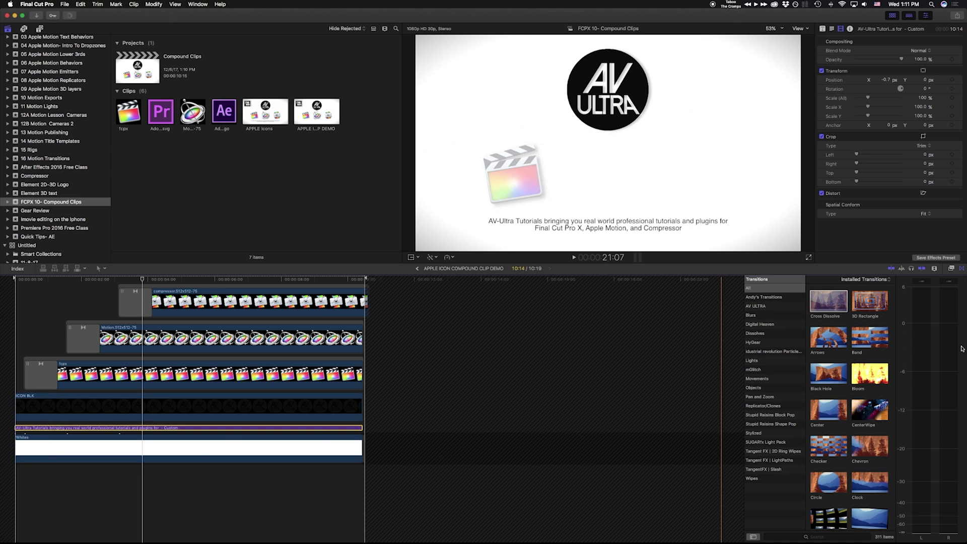
drag(843, 310, 103, 416)
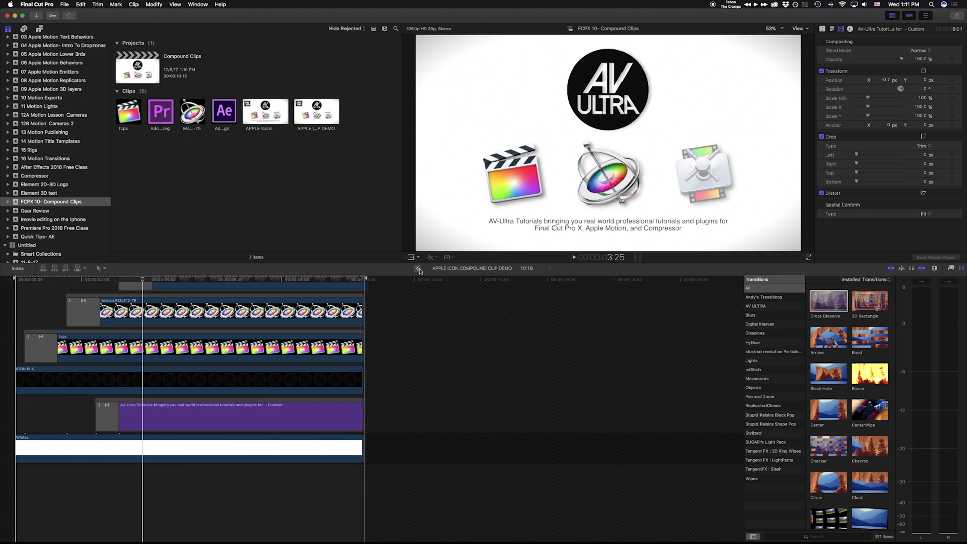
Return to the Compound Clips project and play the edited compound clip.
click(418, 269)
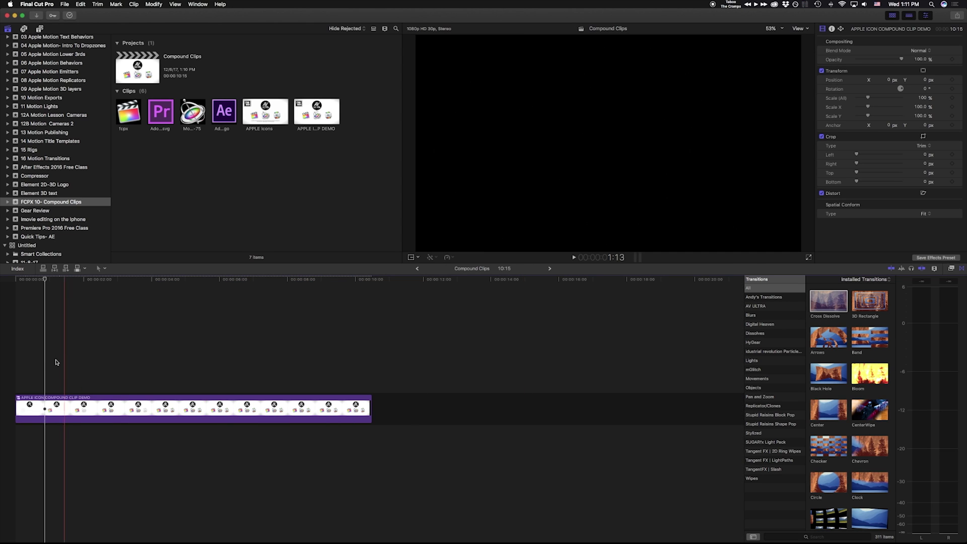
key(space)
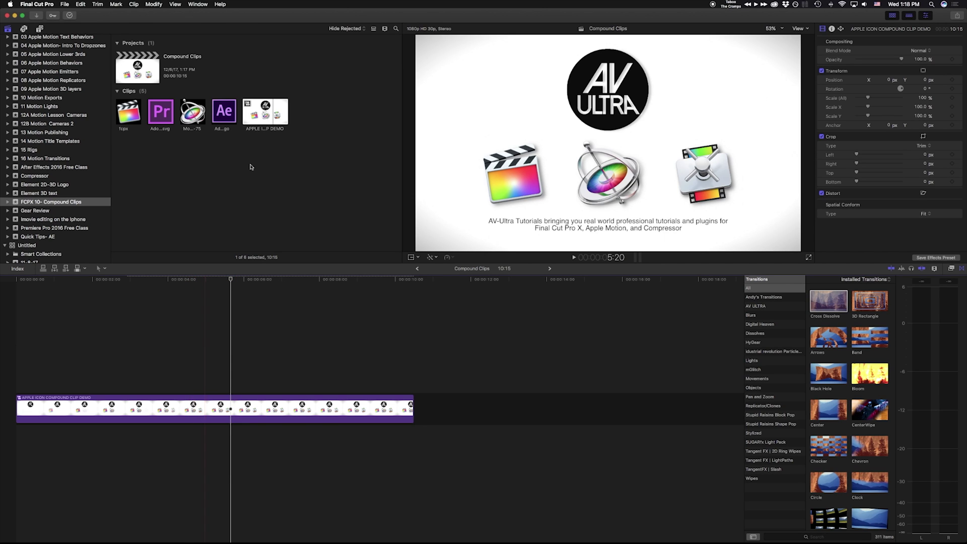
Duplicate the Apple icon compound clip in the event and rename the copy ADOBE ICONS.
click(257, 116)
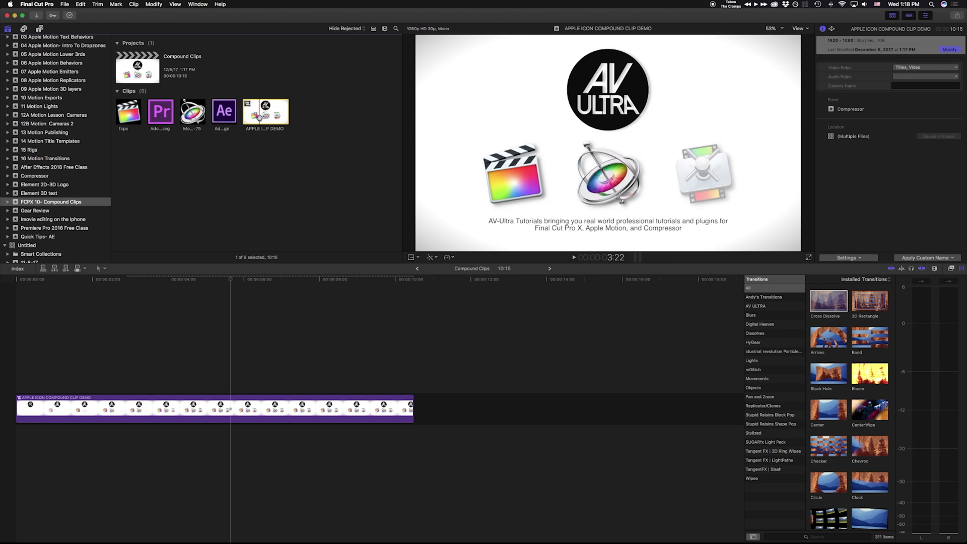
key(super+d)
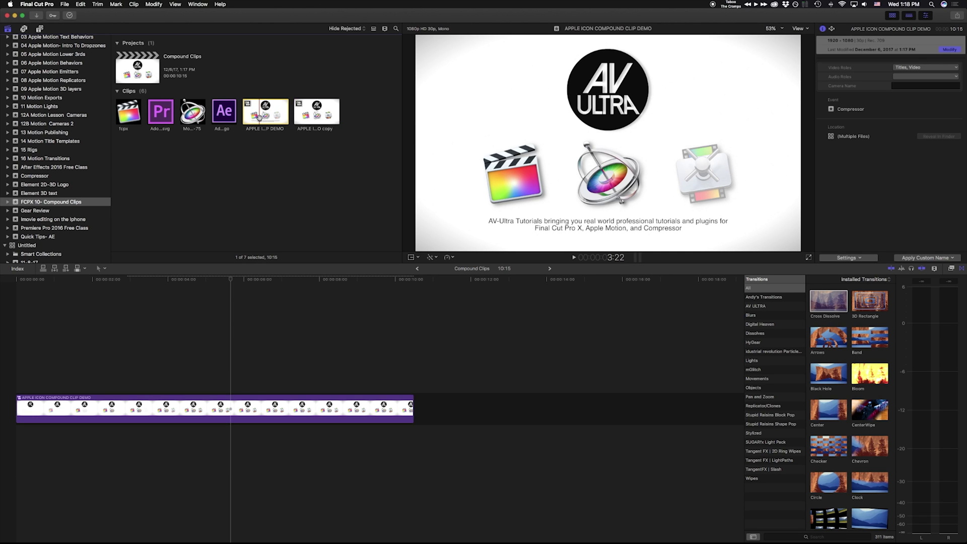
click(308, 115)
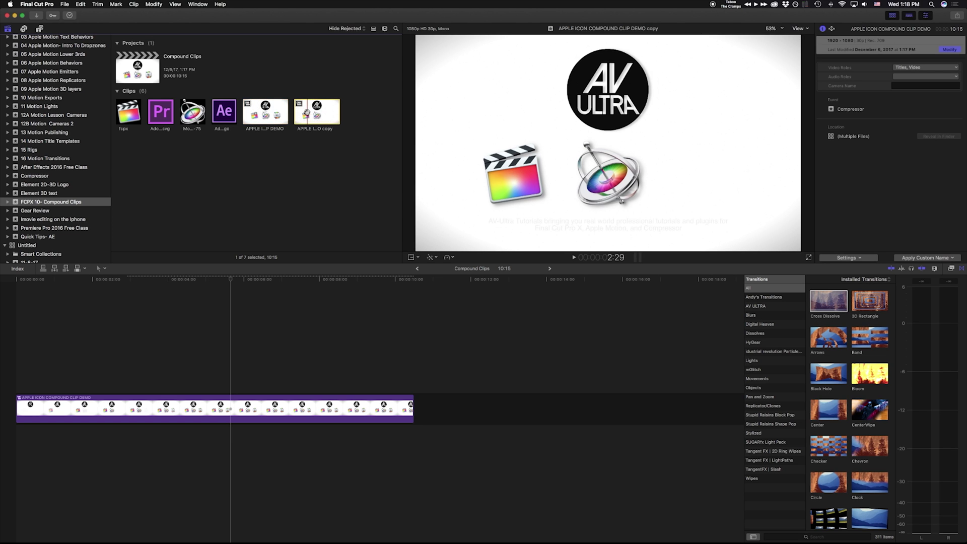
click(307, 129)
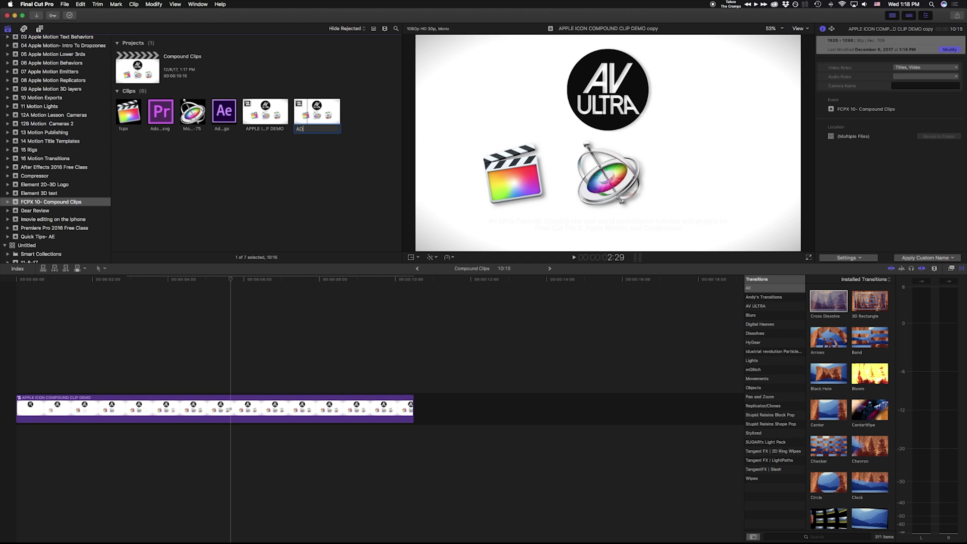
text(ADOBE ICONS)
key(Return)
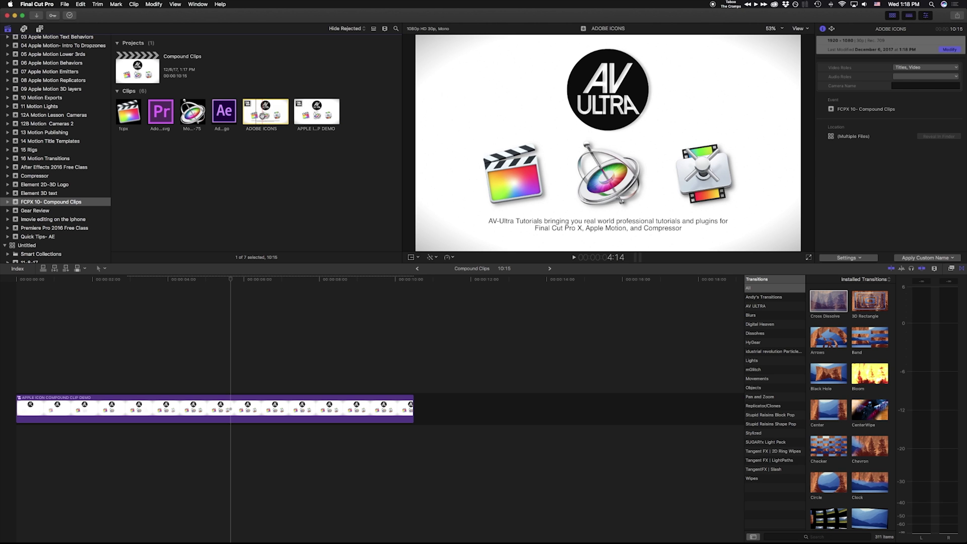
Open the ADOBE ICONS compound clip and remove the Final Cut, Motion and Compressor icon layers together with their transitions.
double_click(262, 115)
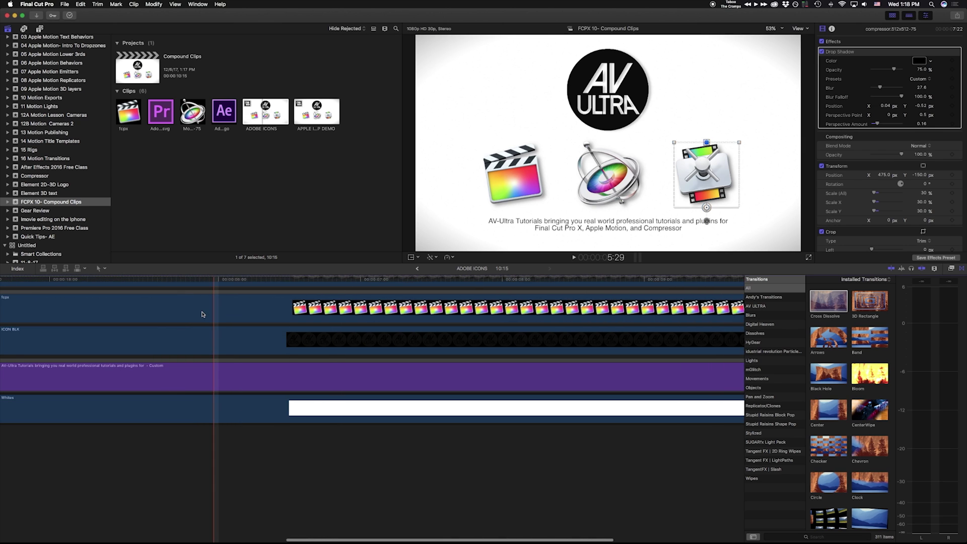
key(super+minus)
scroll(202, 314, up, 4)
drag(630, 394, 614, 393)
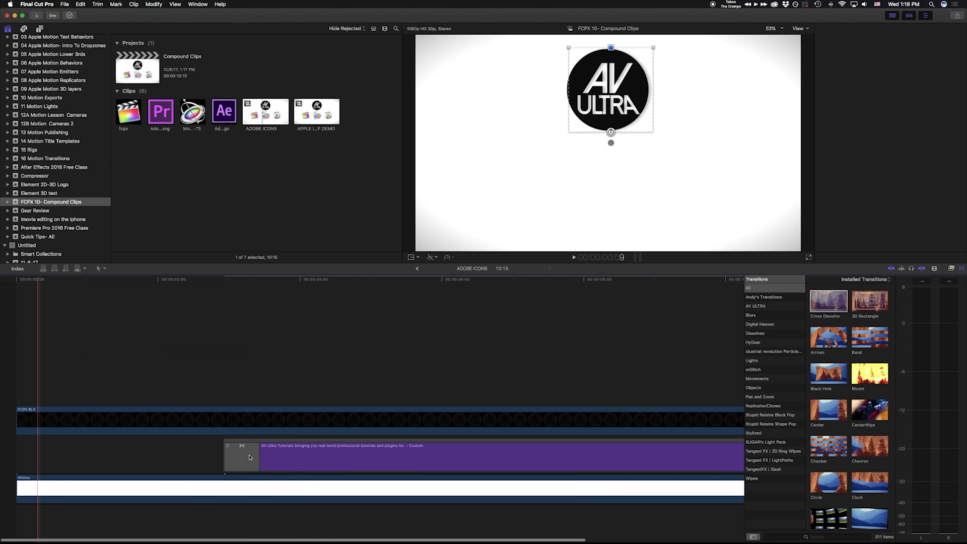
Change the text title's second line to "Adobe Premiere and After Effects".
click(310, 451)
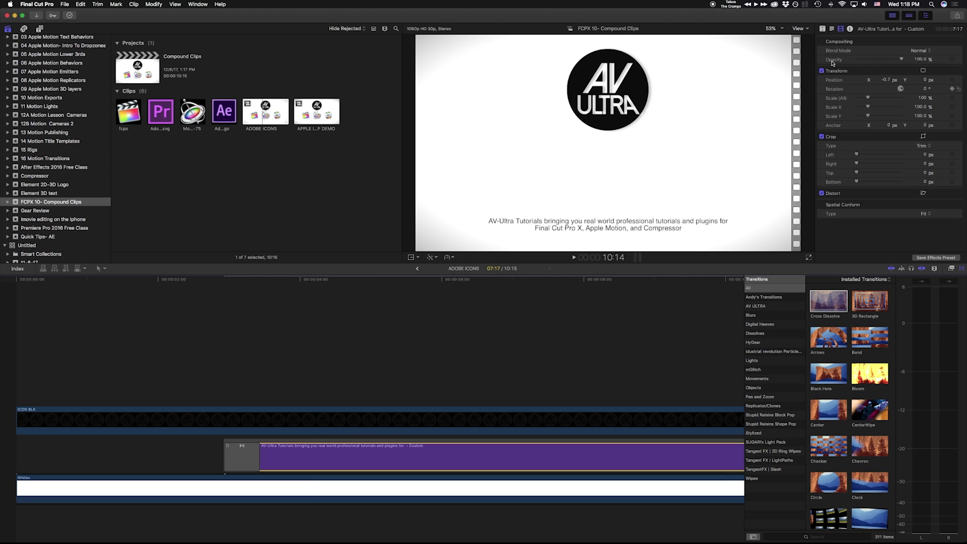
click(832, 29)
triple_click(846, 75)
text(A)
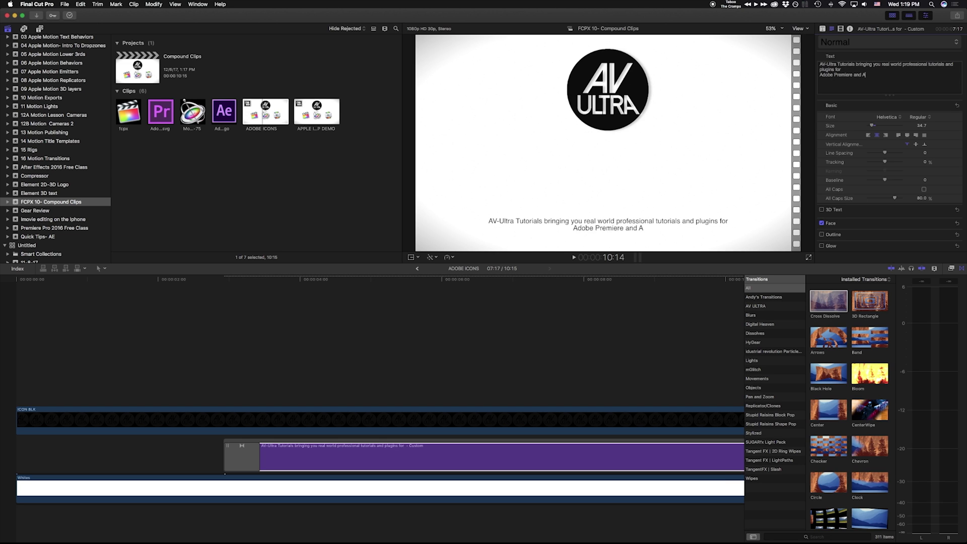
Stack the Premiere and After Effects logos above the AV Ultra logo from the start and extend both to the end of the other layers.
click(159, 111)
drag(153, 299, 18, 387)
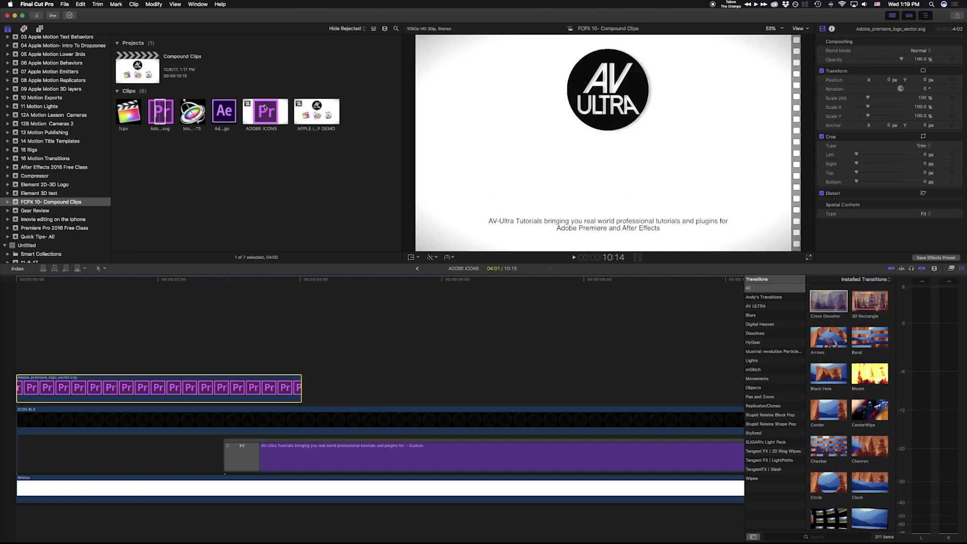
drag(222, 111, 17, 356)
key(super+minus)
drag(158, 388, 387, 393)
drag(247, 358, 387, 358)
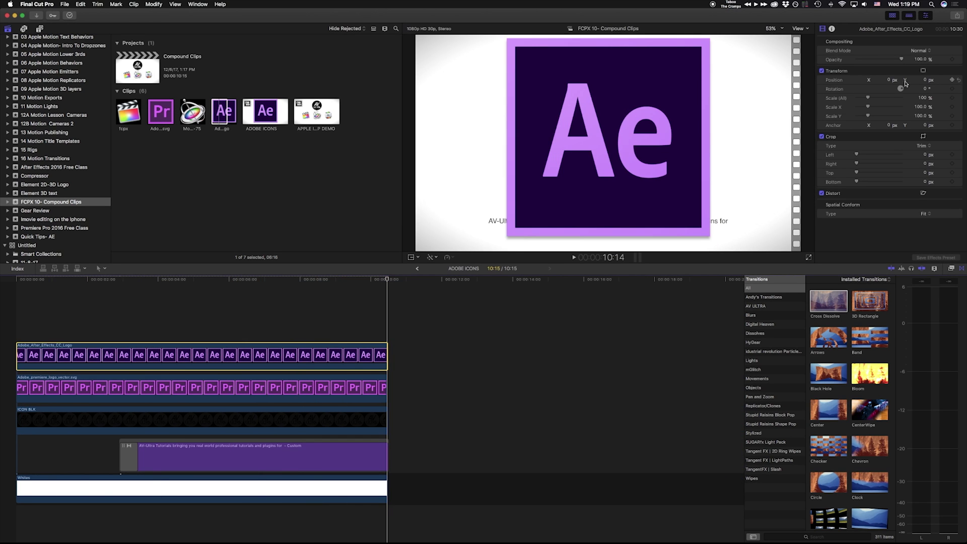
Scale the After Effects logo to 40% and place it above the right end of the text, at Y about -146 px.
click(924, 70)
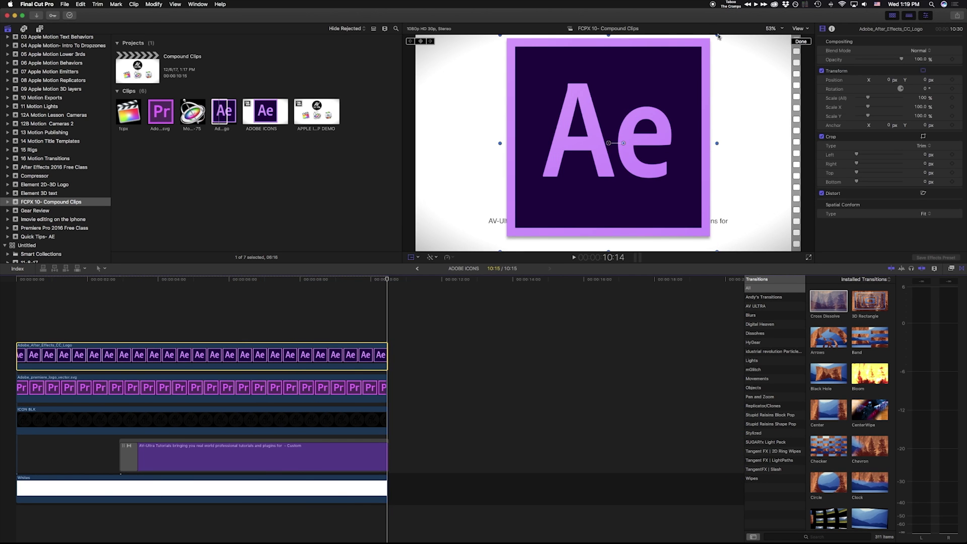
click(927, 99)
drag(925, 100, 925, 107)
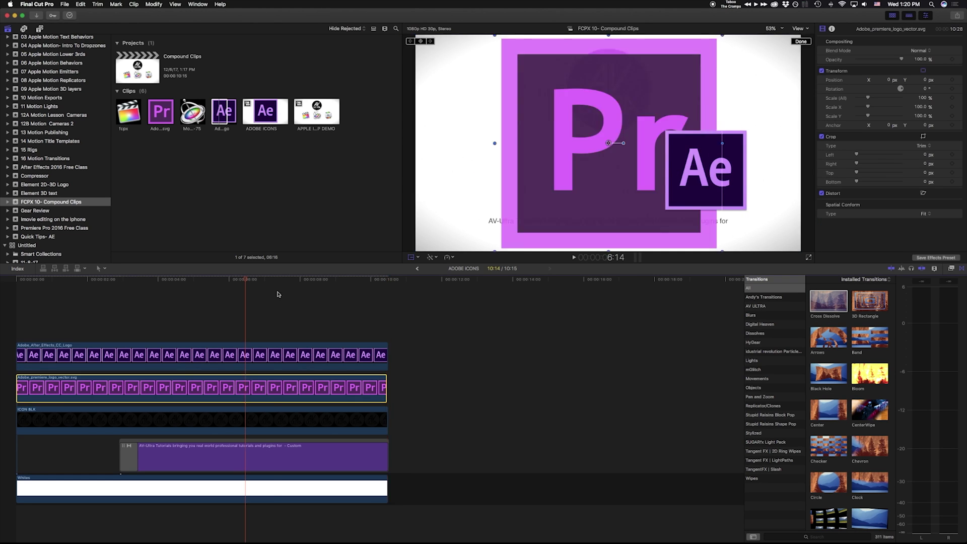
click(282, 361)
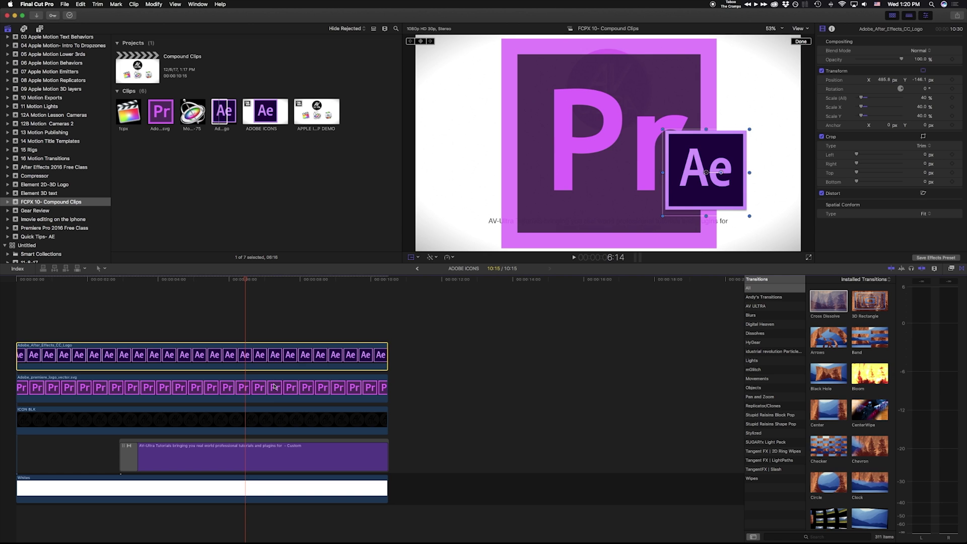
Paste the After Effects logo's position and scale attributes onto the Premiere logo.
click(275, 388)
key(super+shift+v)
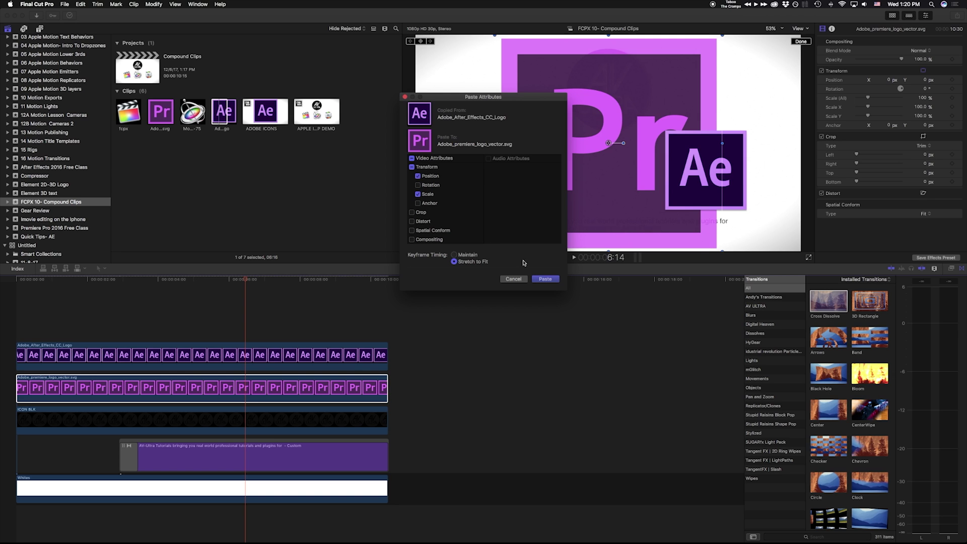
click(544, 279)
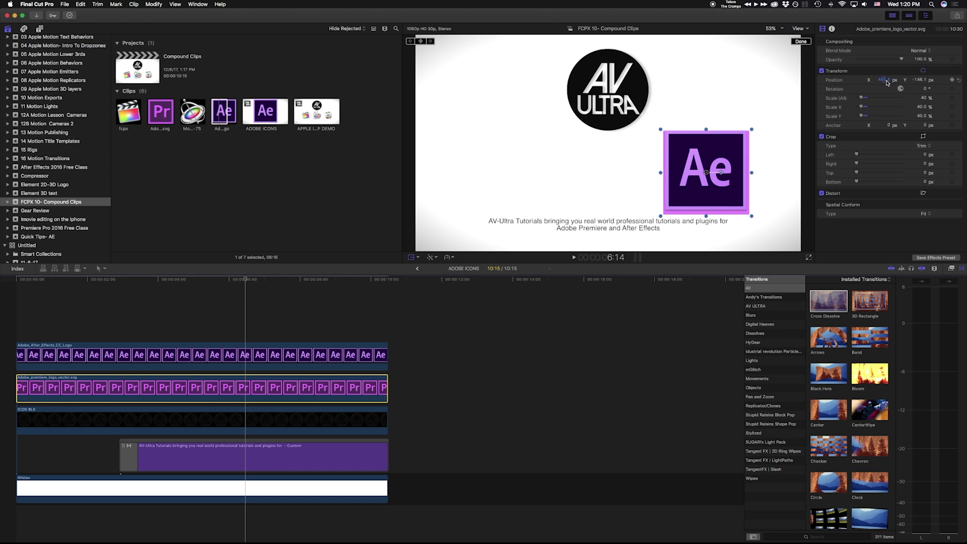
Move the Premiere logo to the left half of the frame and bring the After Effects logo closer to the centre.
drag(888, 83, 851, 83)
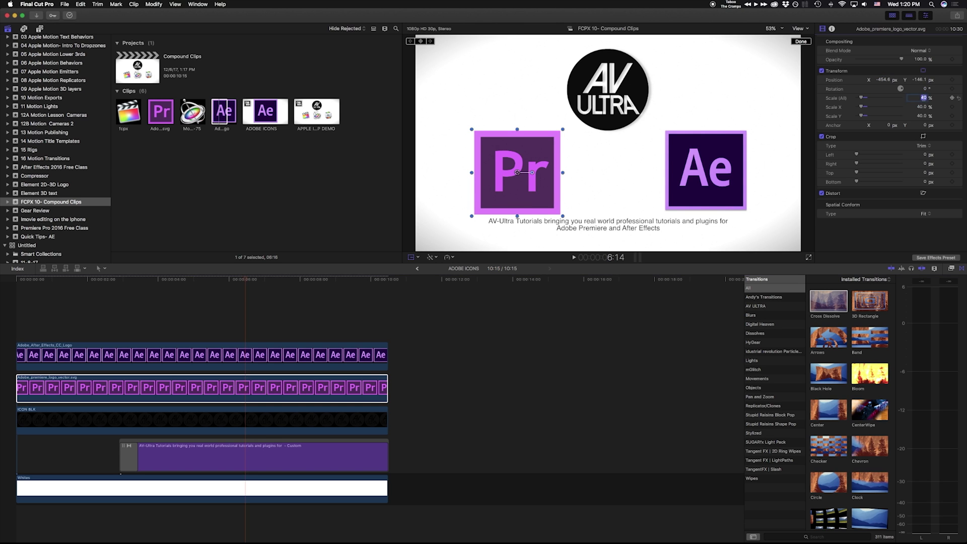
key(super+z)
key(super+z)
drag(706, 170, 679, 170)
Back in the Compound Clips project, shorten the Apple icon clip to 4:26 and append ADOBE ICONS after it.
click(417, 268)
drag(422, 408, 204, 408)
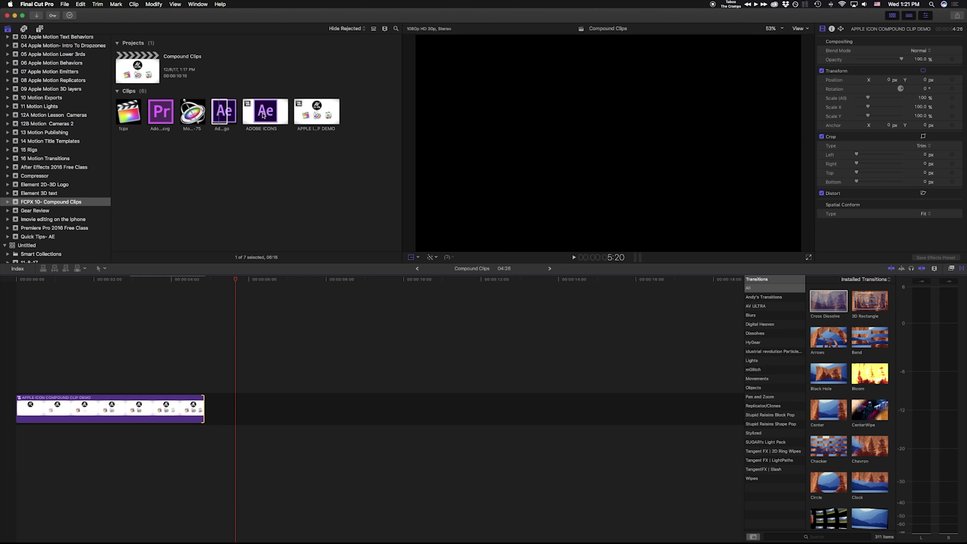
click(264, 115)
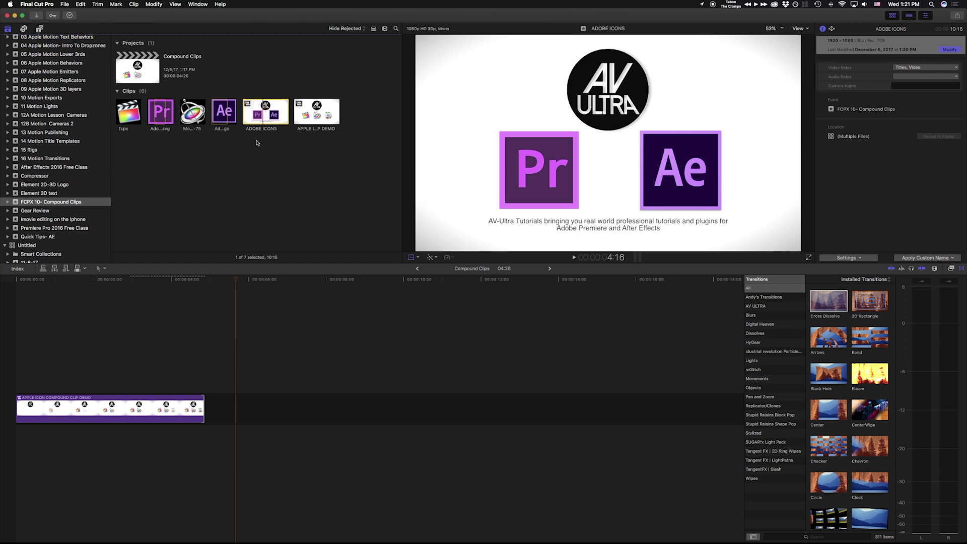
key(e)
Play the project from about 3:16 across the cut between the two compound clips.
click(154, 340)
click(154, 284)
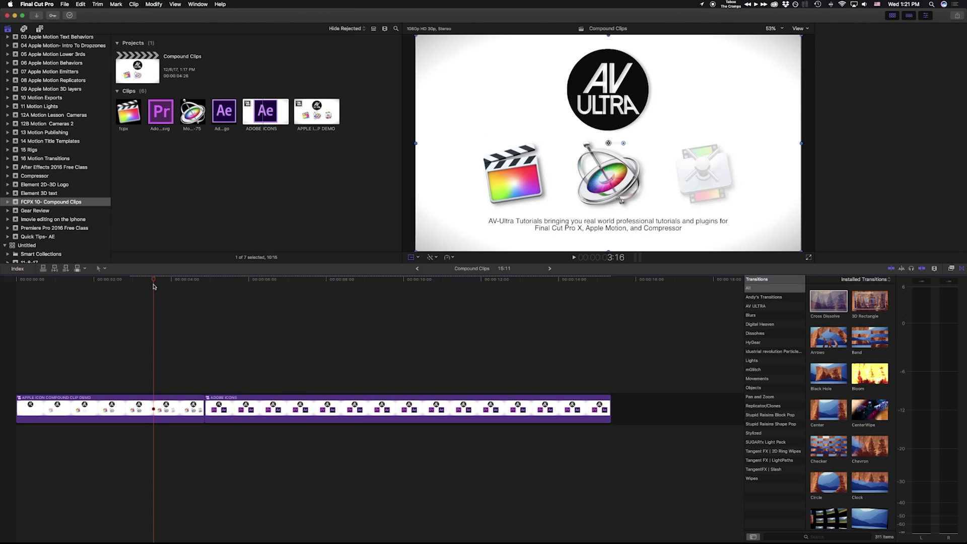
key(space)
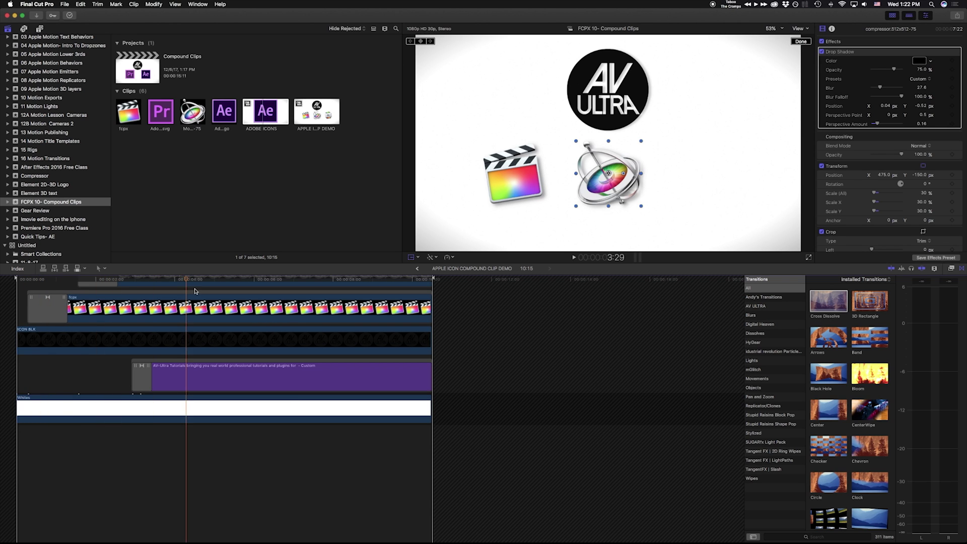
Look over the layers inside the Apple icon compound clip, return to the project and scrub its timeline to about 4:14.
scroll(230, 337, up, 4)
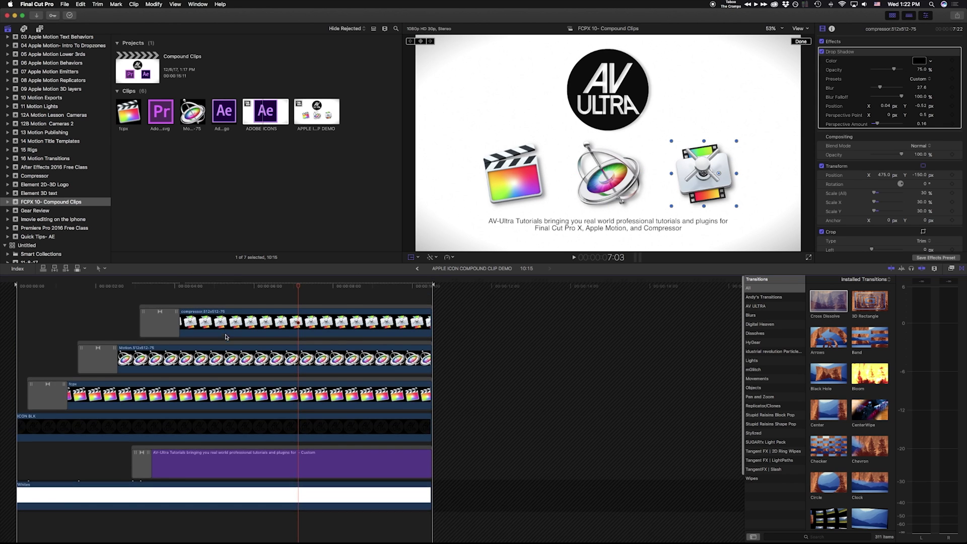
click(418, 269)
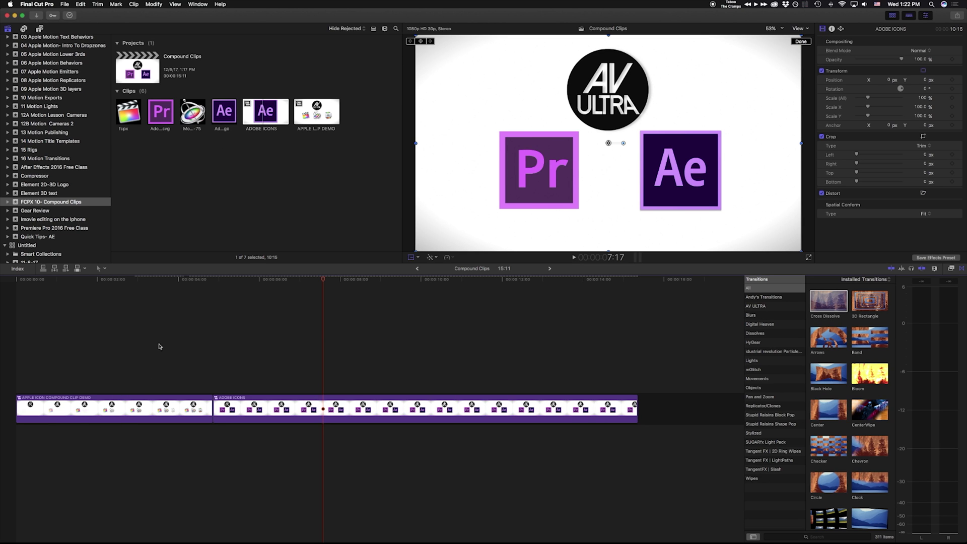
drag(124, 280, 197, 272)
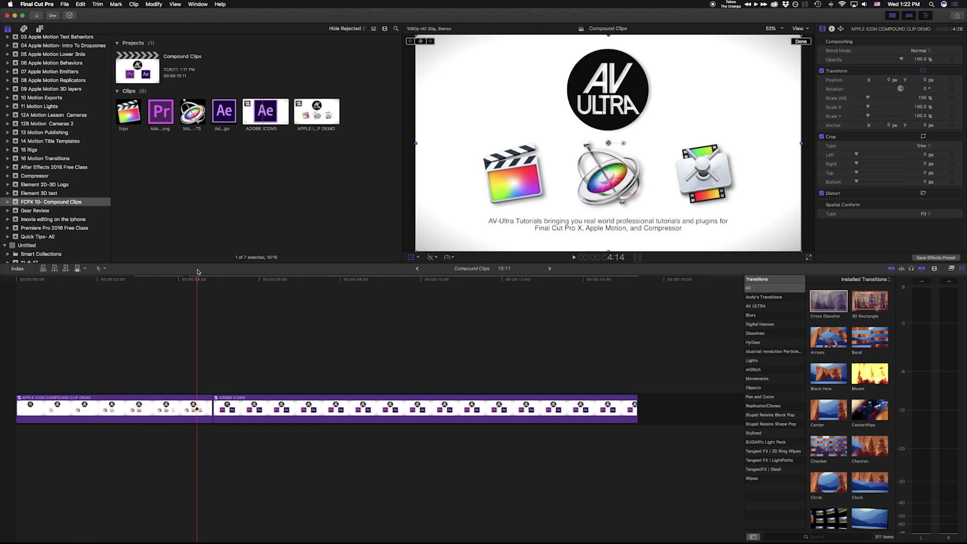